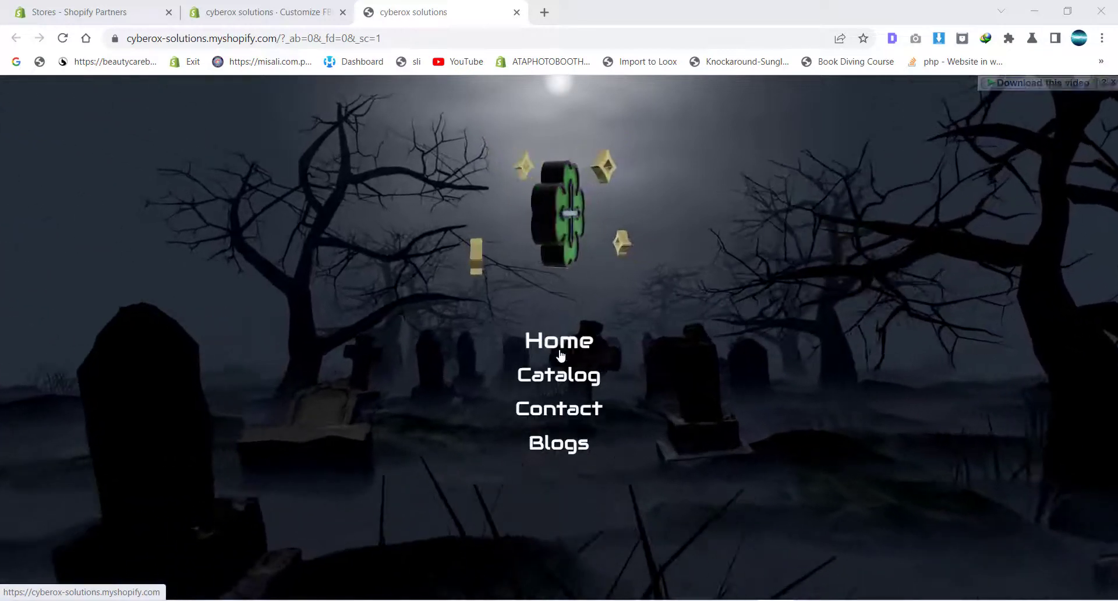
- Open the Custom Font section in the customizer and inspect the Audiowide font link
click(257, 7)
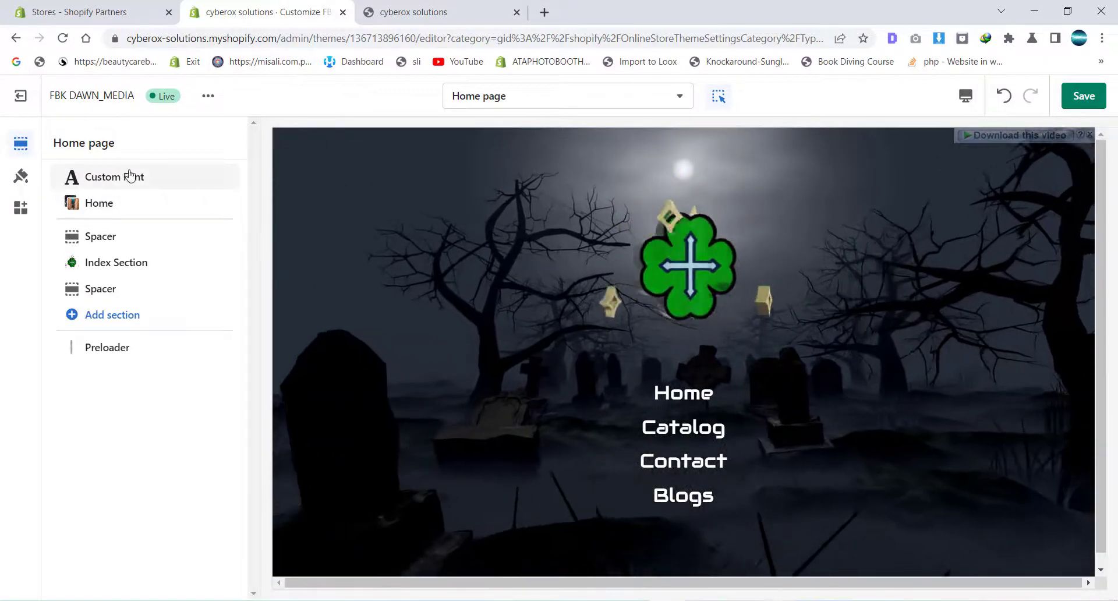
click(129, 176)
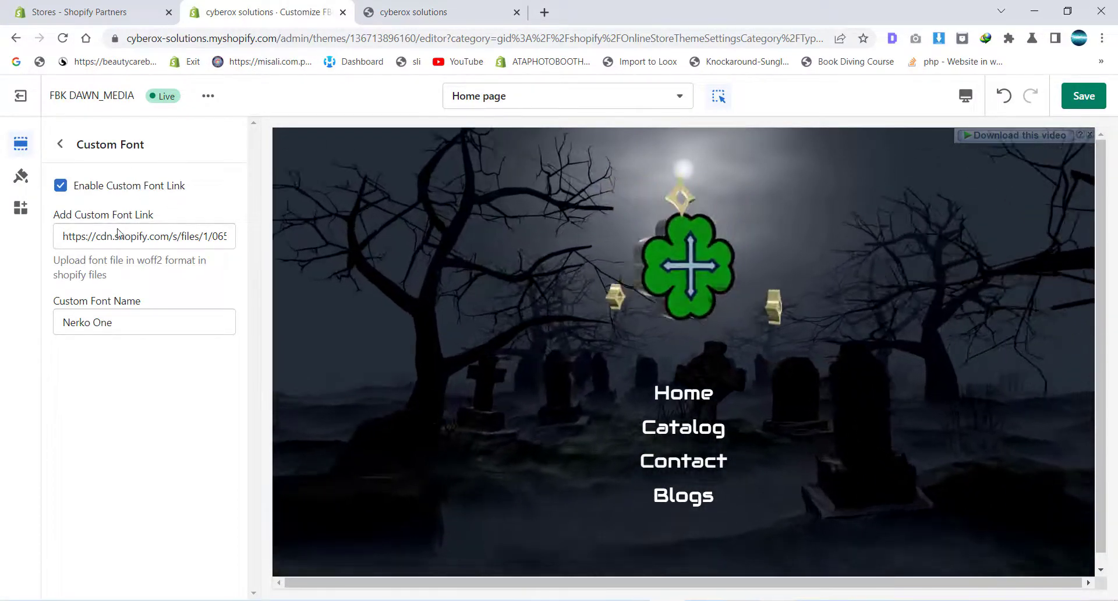
drag(224, 236, 11, 236)
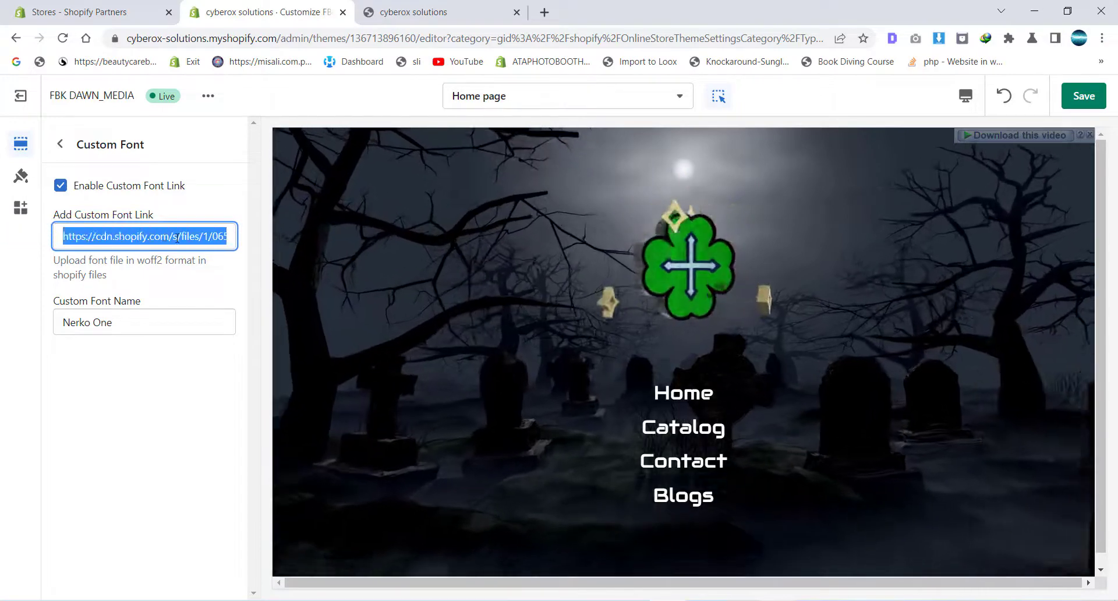
drag(176, 238, 294, 246)
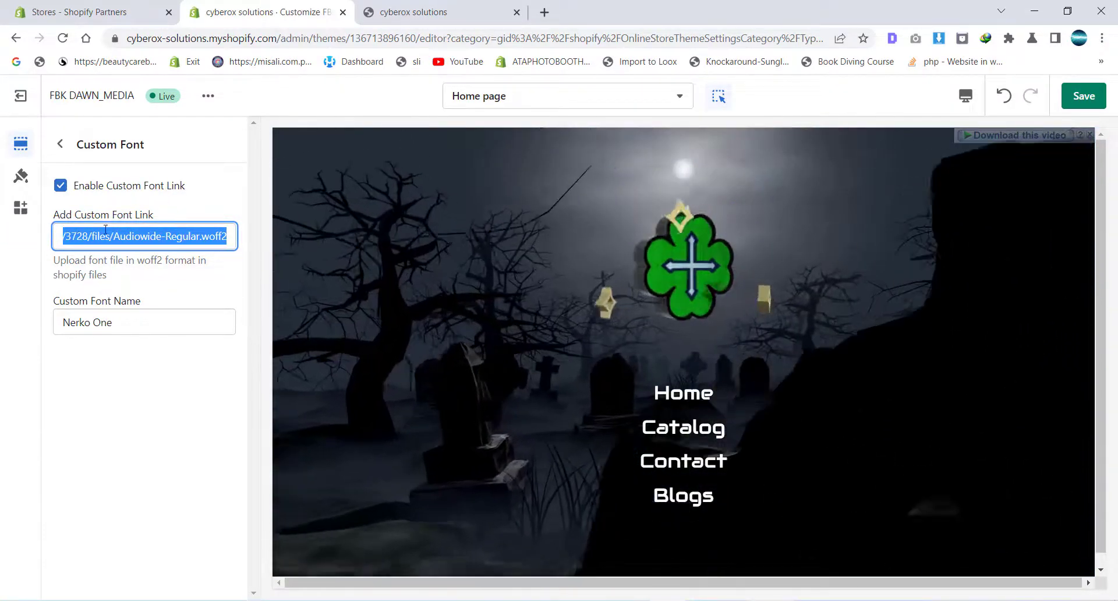
double_click(137, 236)
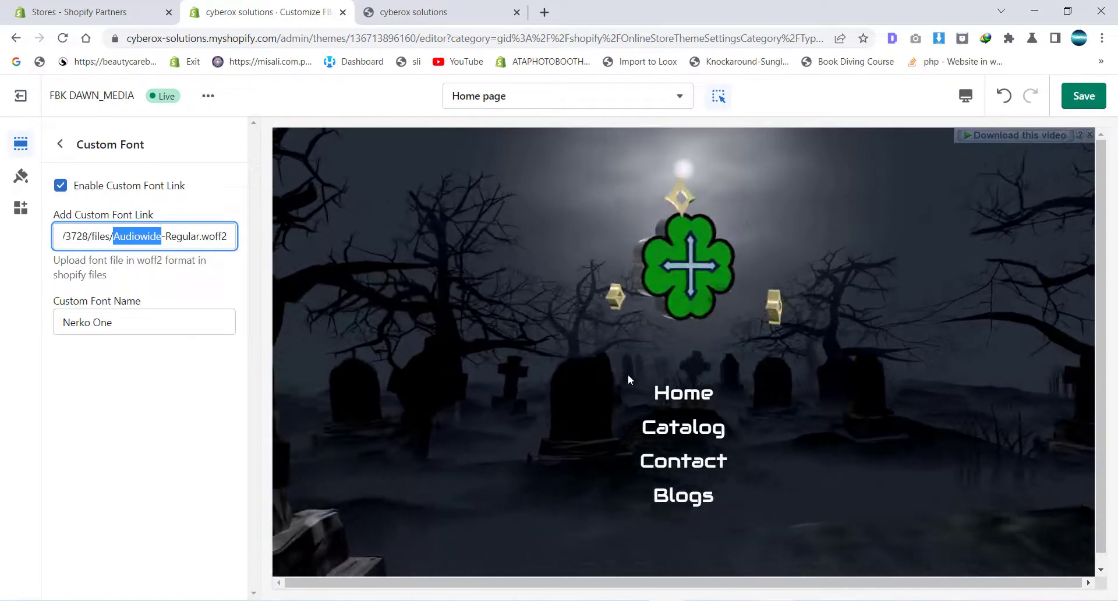
- Uncheck Enable Custom Font Link and briefly check the theme-wide typography settings
click(60, 185)
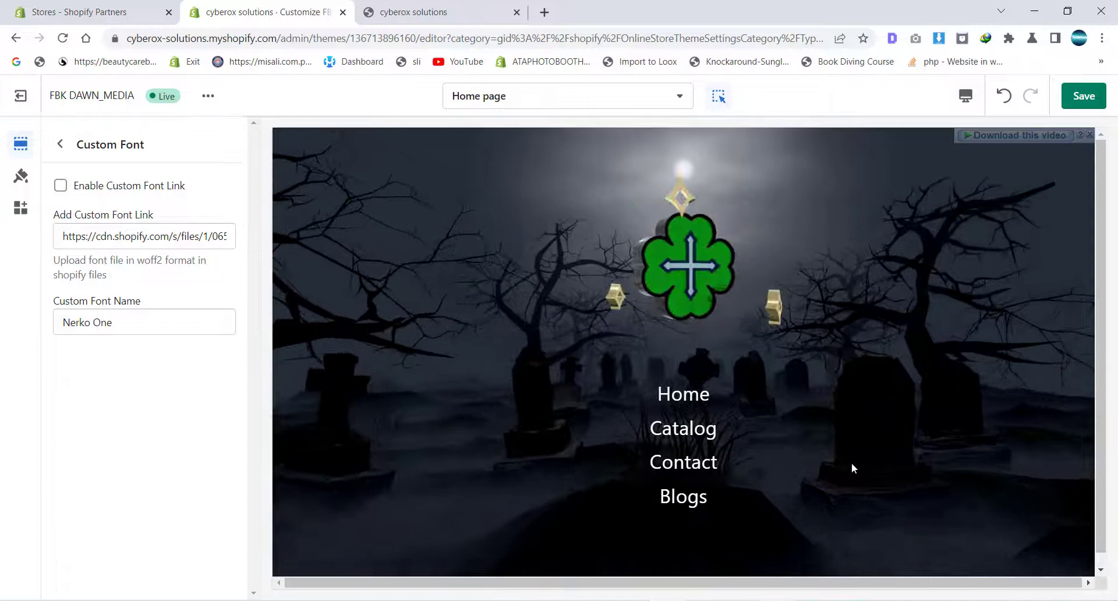
click(20, 176)
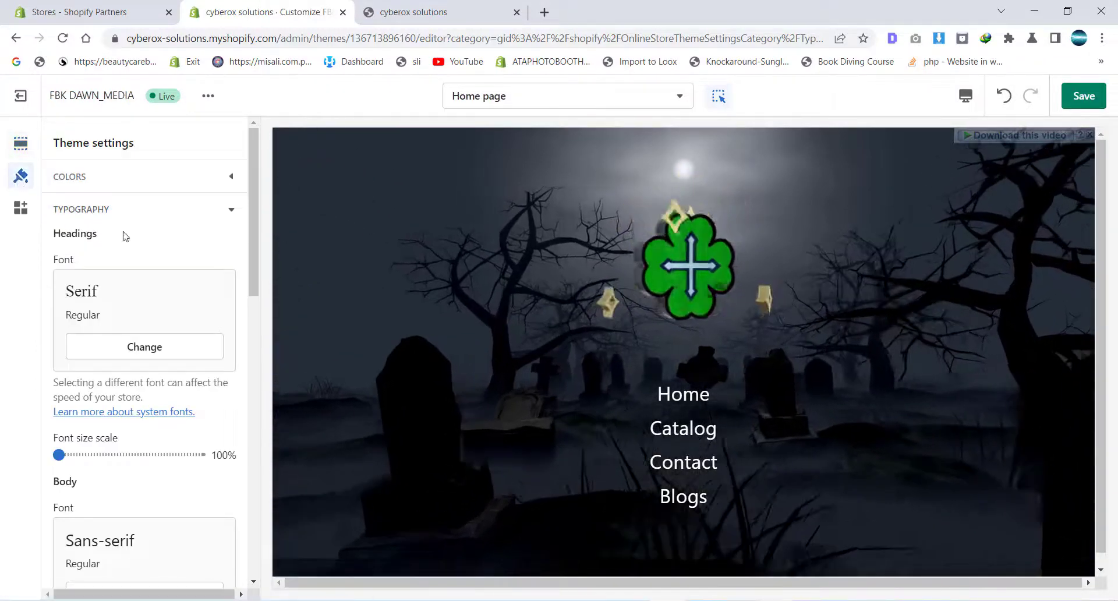
click(89, 210)
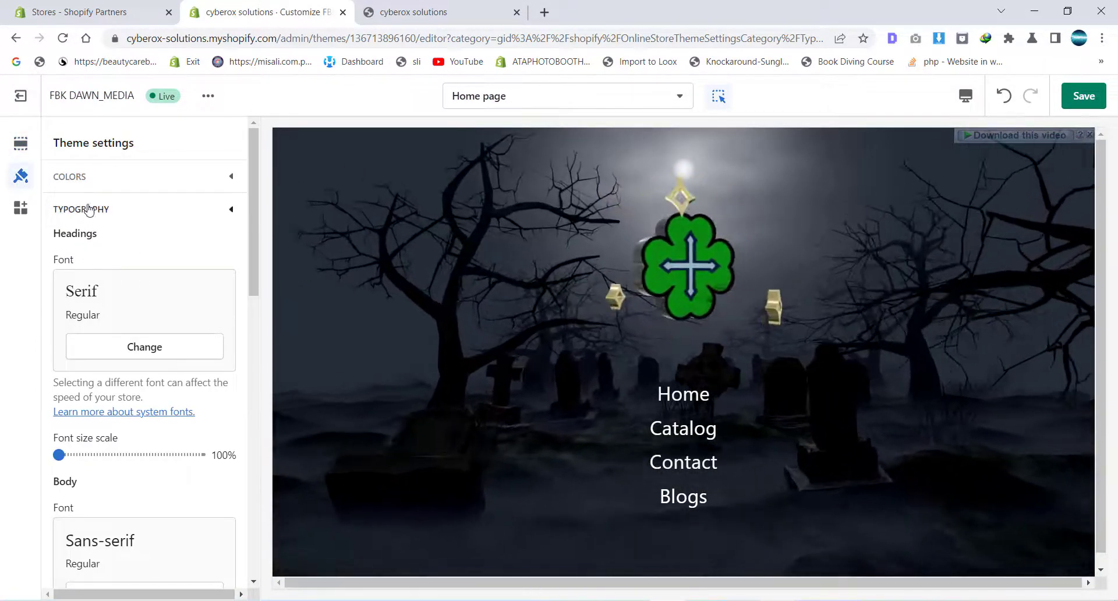
click(21, 143)
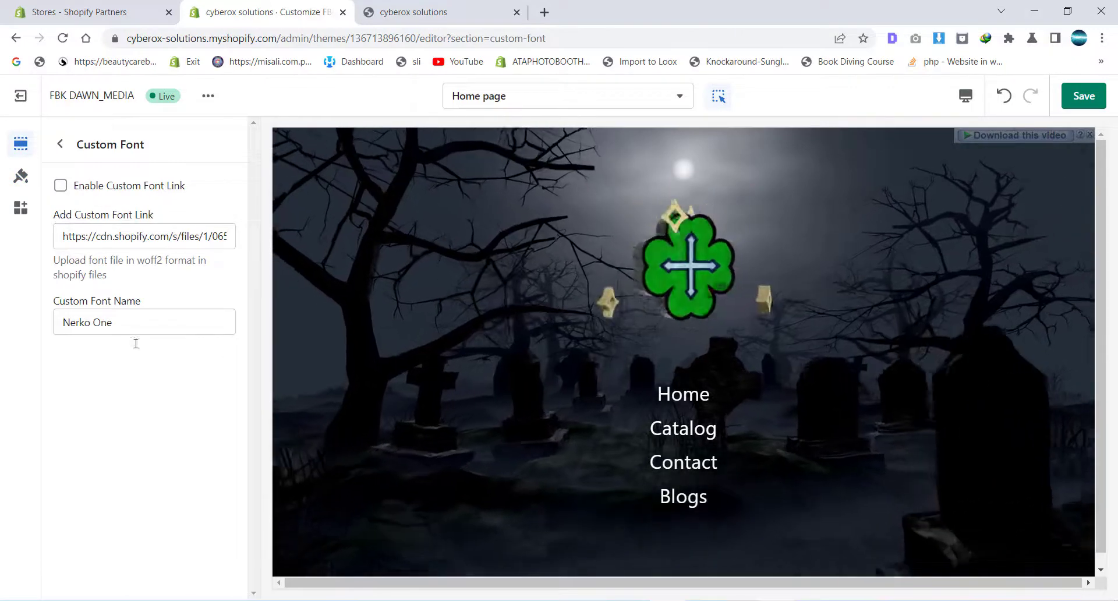
- Exit the theme editor without saving and browse the theme library
click(18, 105)
click(739, 384)
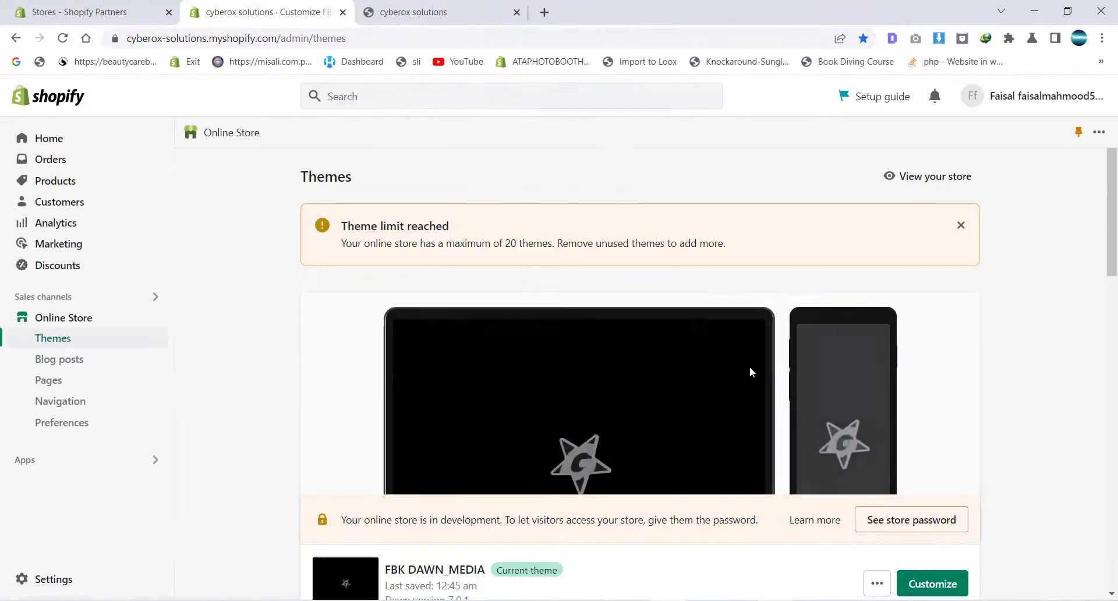
scroll(815, 293, down, 15)
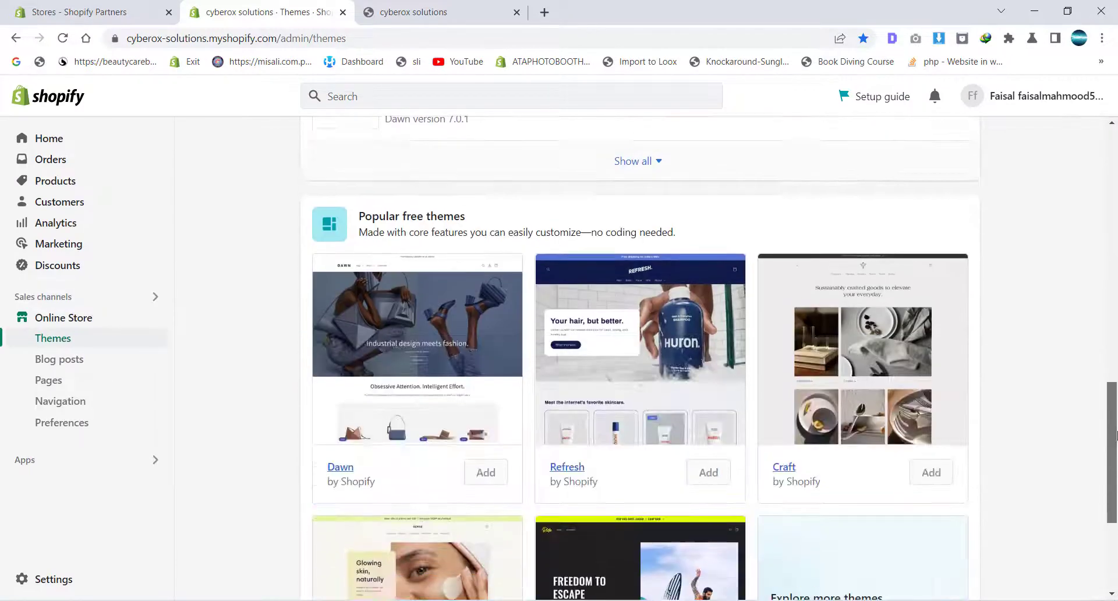
scroll(585, 419, down, 3)
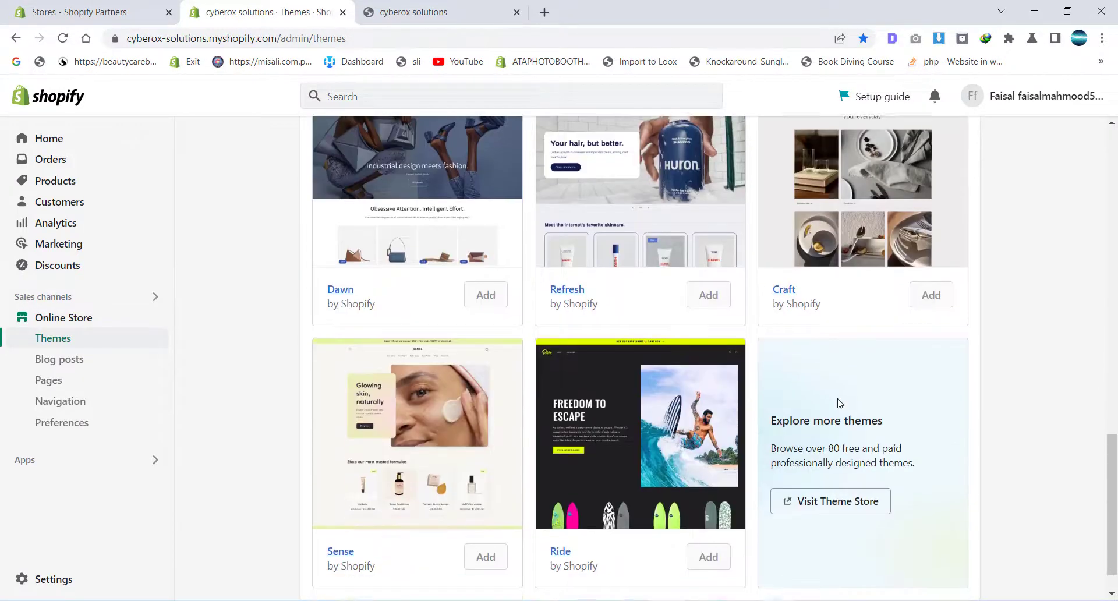
scroll(836, 405, up, 4)
scroll(836, 404, up, 4)
scroll(840, 403, up, 2)
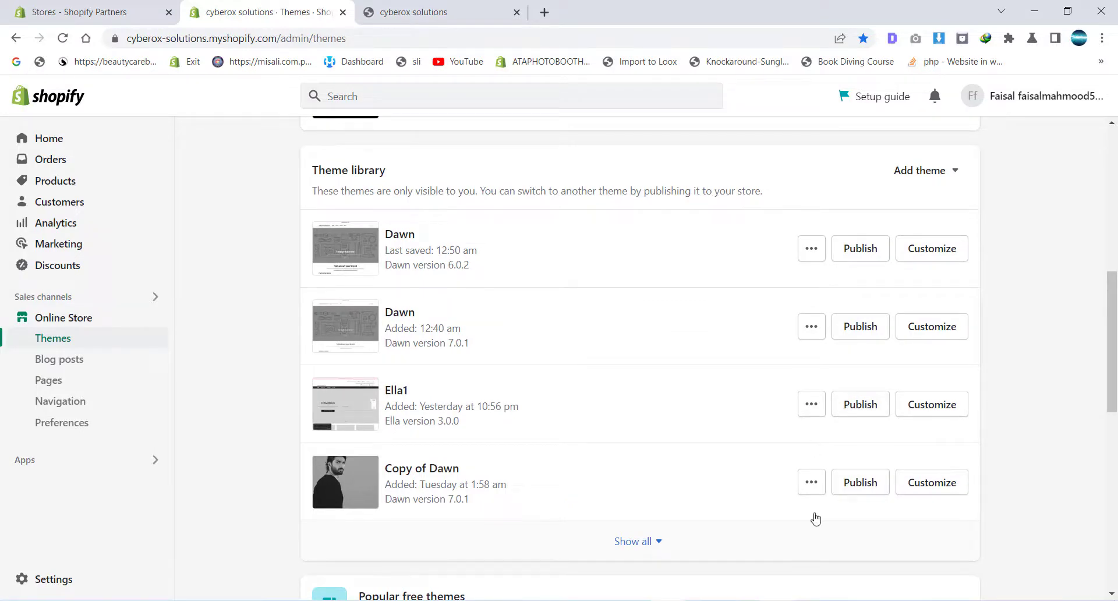
- Remove the Ella1 theme from the theme library
click(812, 413)
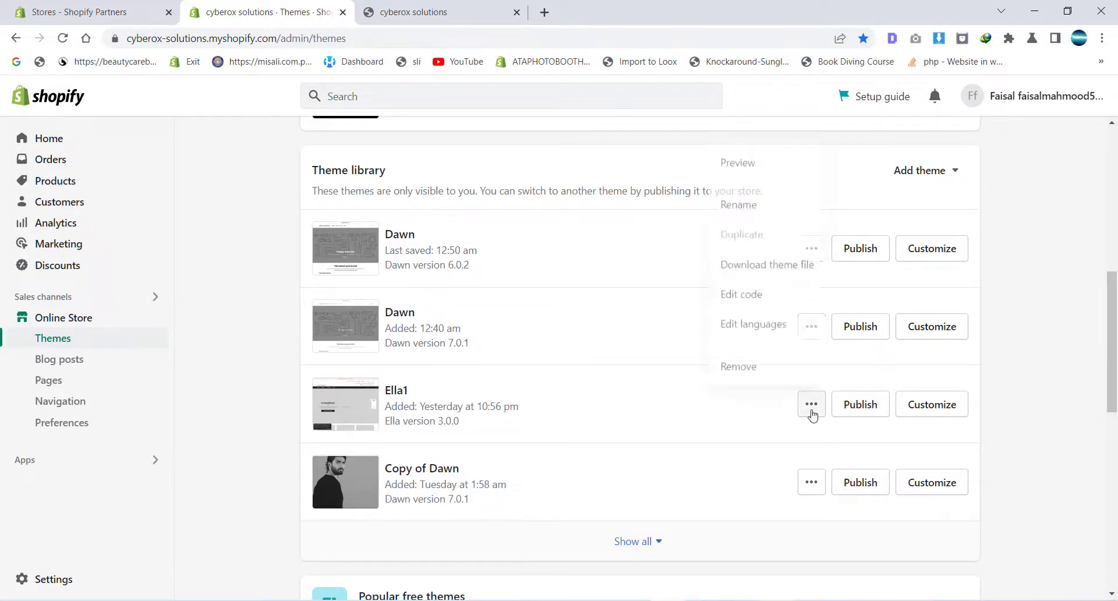
click(765, 374)
click(760, 389)
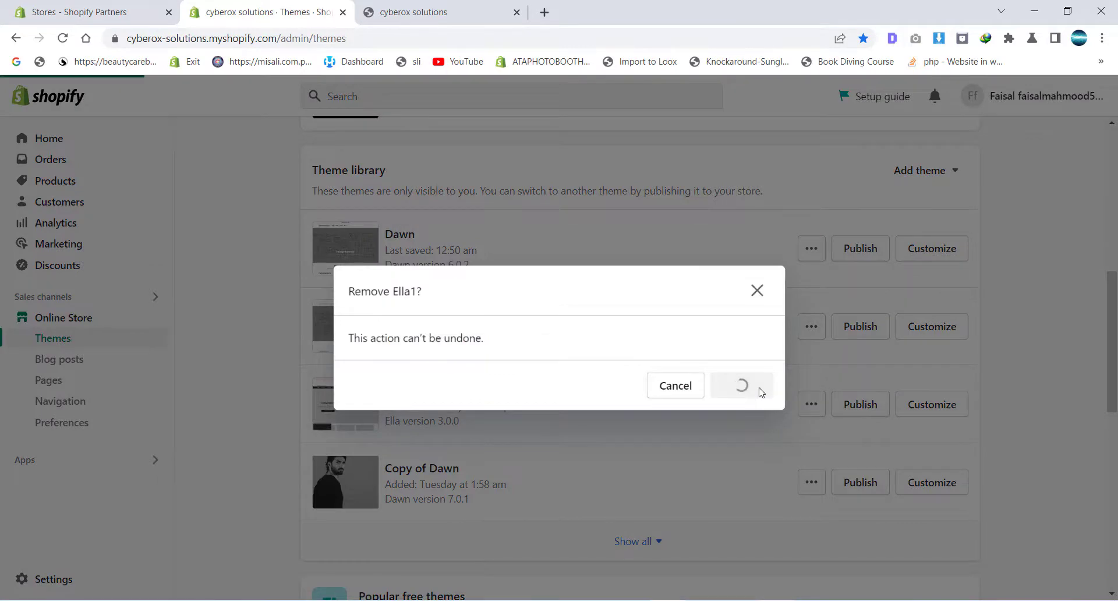
scroll(760, 392, down, 3)
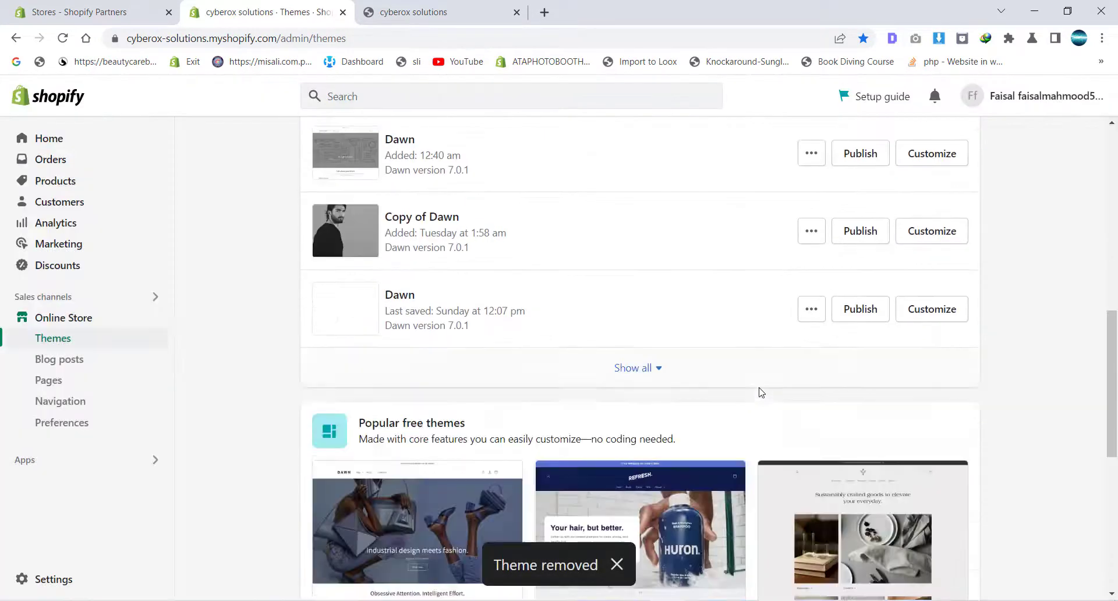
scroll(641, 373, down, 4)
scroll(492, 431, down, 1)
- Browse the themes page while the fresh Dawn theme installs
scroll(484, 408, down, 2)
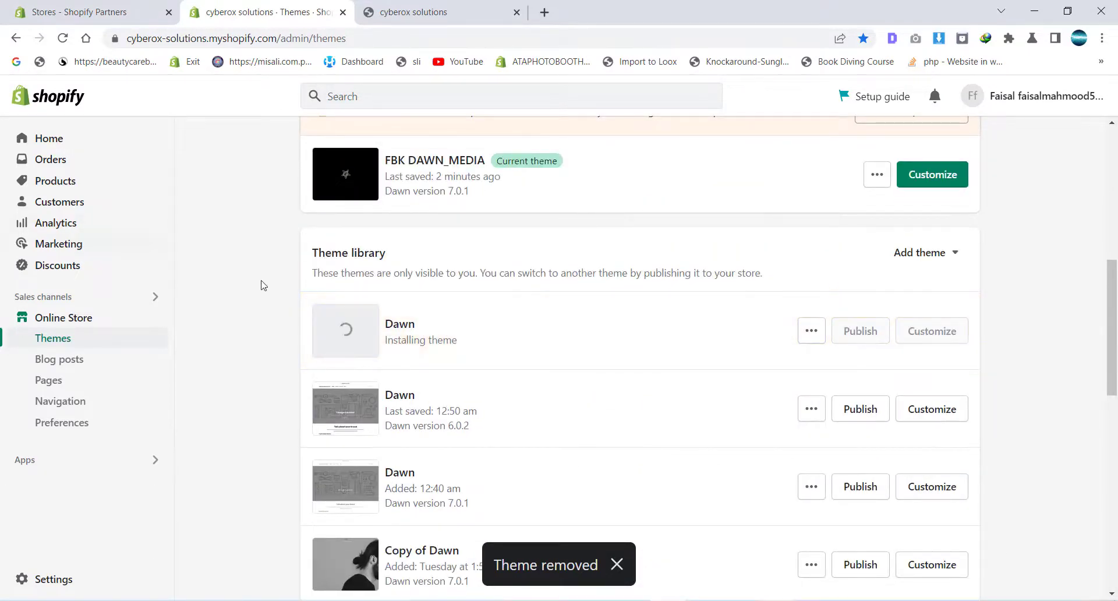
scroll(536, 292, down, 2)
scroll(536, 291, up, 4)
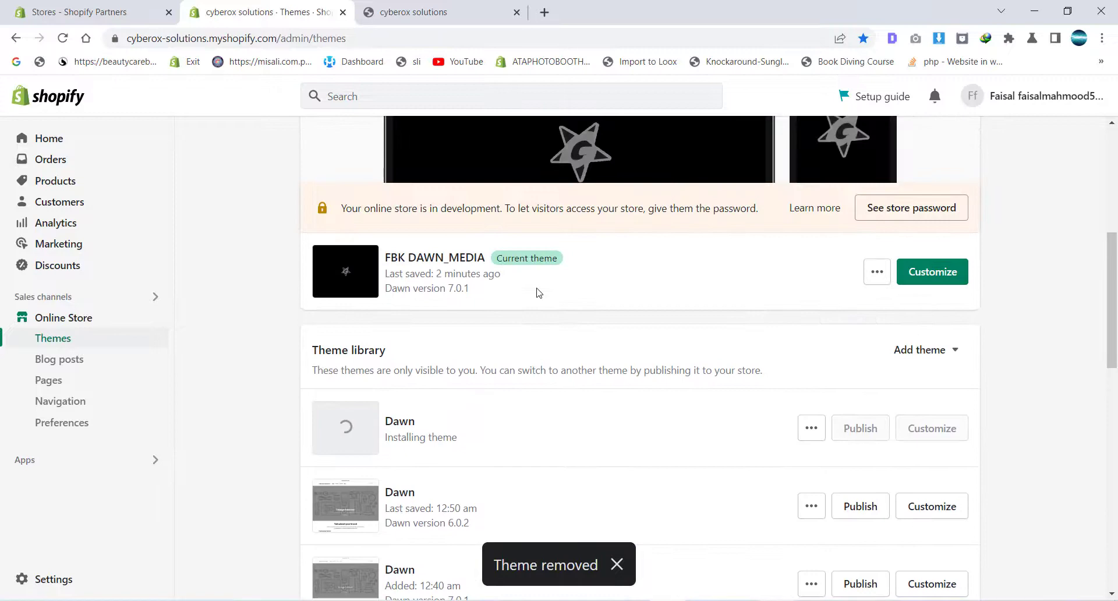
scroll(538, 297, up, 2)
scroll(537, 318, down, 2)
scroll(537, 338, down, 3)
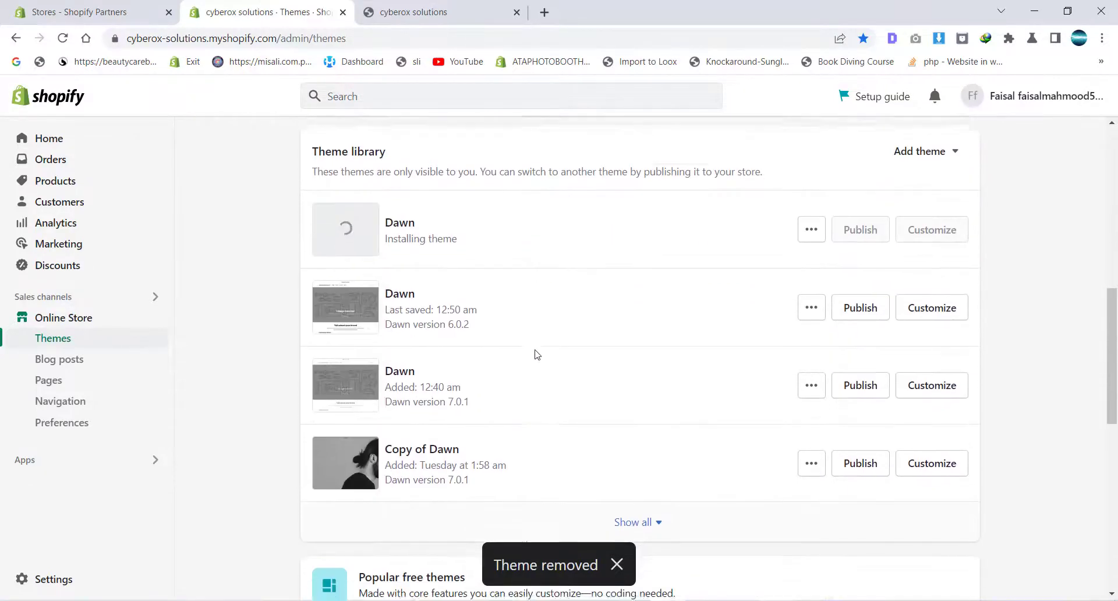
scroll(535, 367, up, 3)
scroll(641, 349, down, 2)
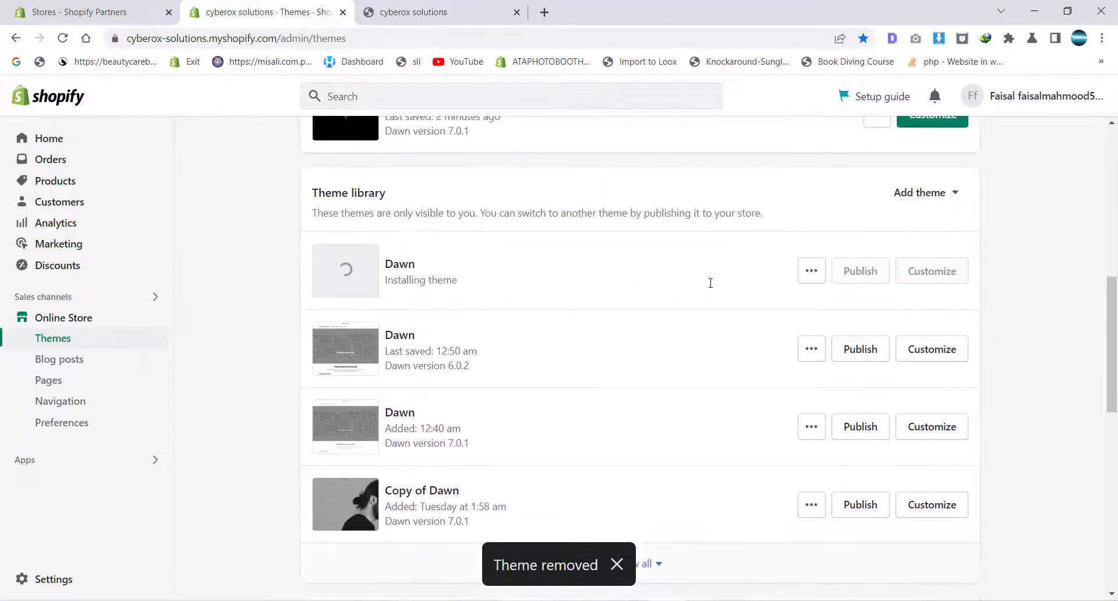
scroll(710, 283, down, 1)
scroll(705, 284, up, 2)
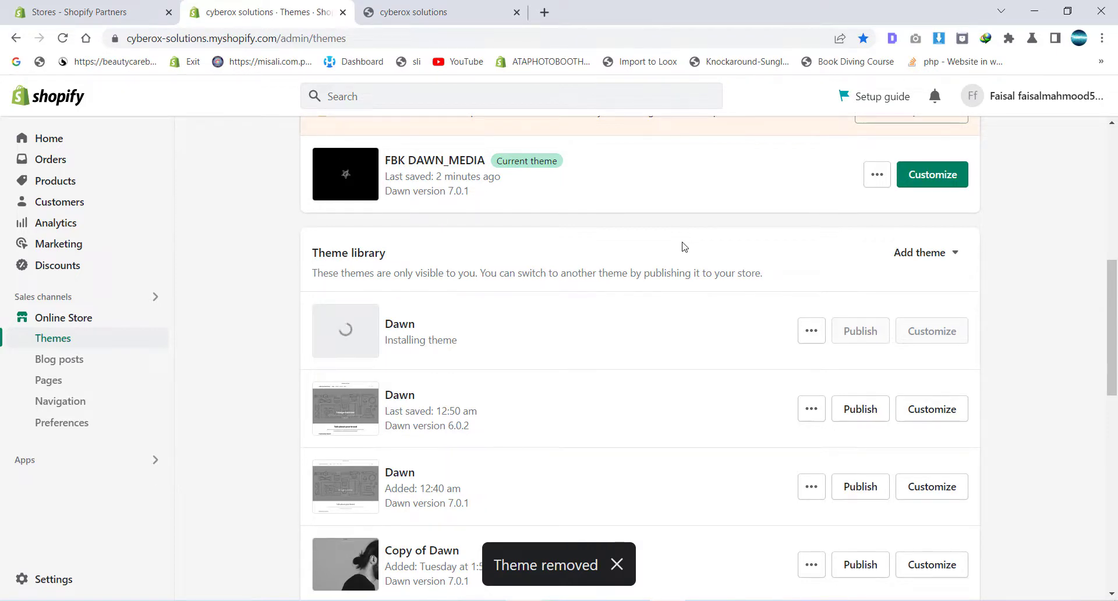
scroll(682, 245, down, 2)
scroll(685, 250, up, 1)
scroll(693, 250, down, 1)
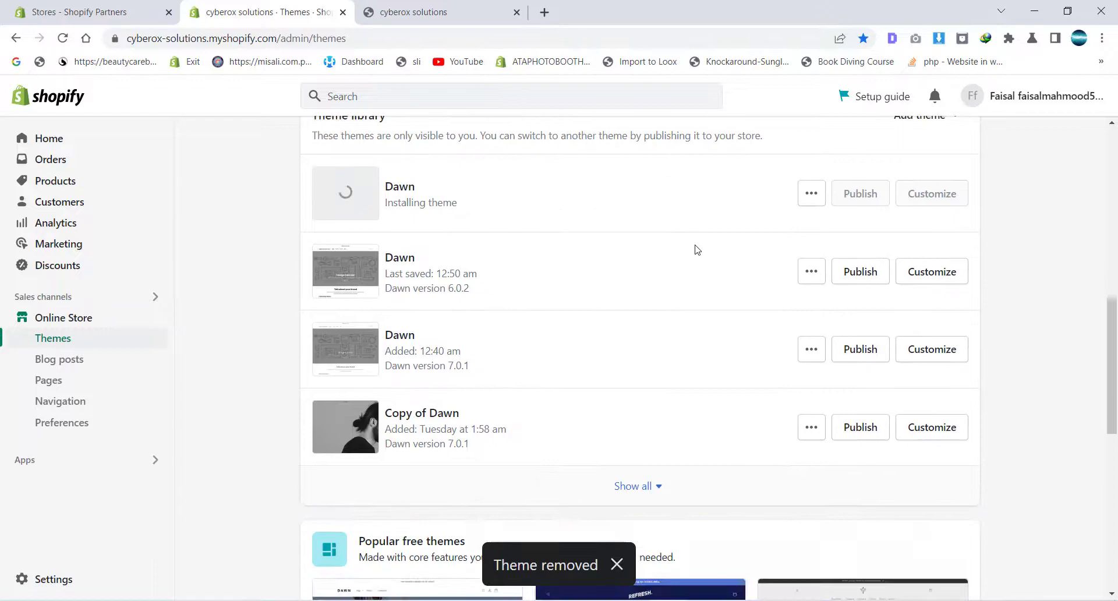
scroll(697, 250, up, 1)
scroll(697, 249, down, 1)
scroll(697, 249, up, 2)
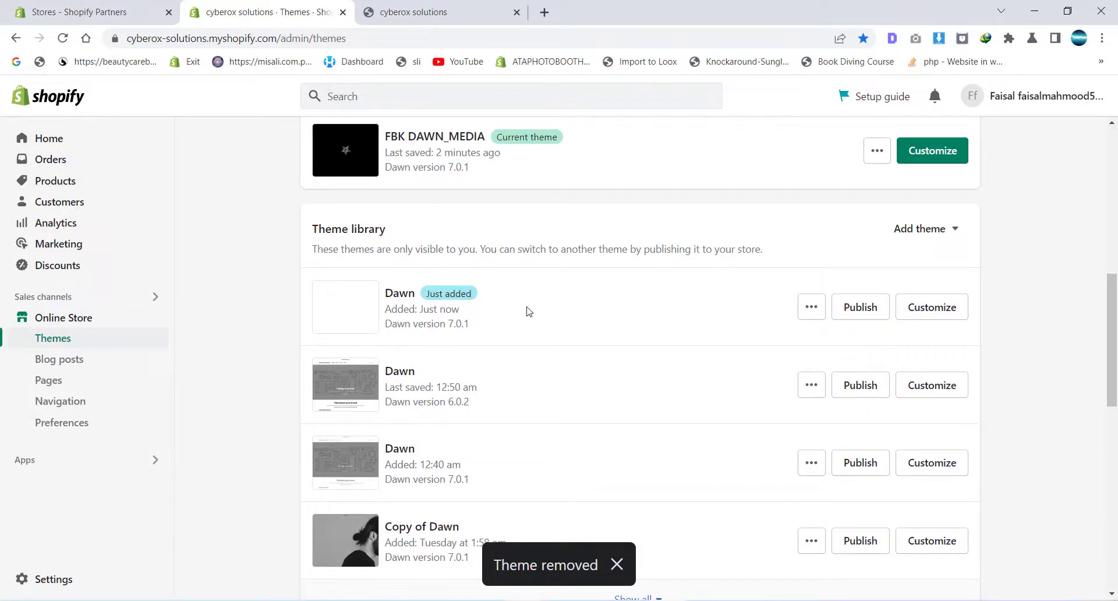
- Publish the newly added Dawn theme as the store's current theme
click(871, 311)
click(762, 441)
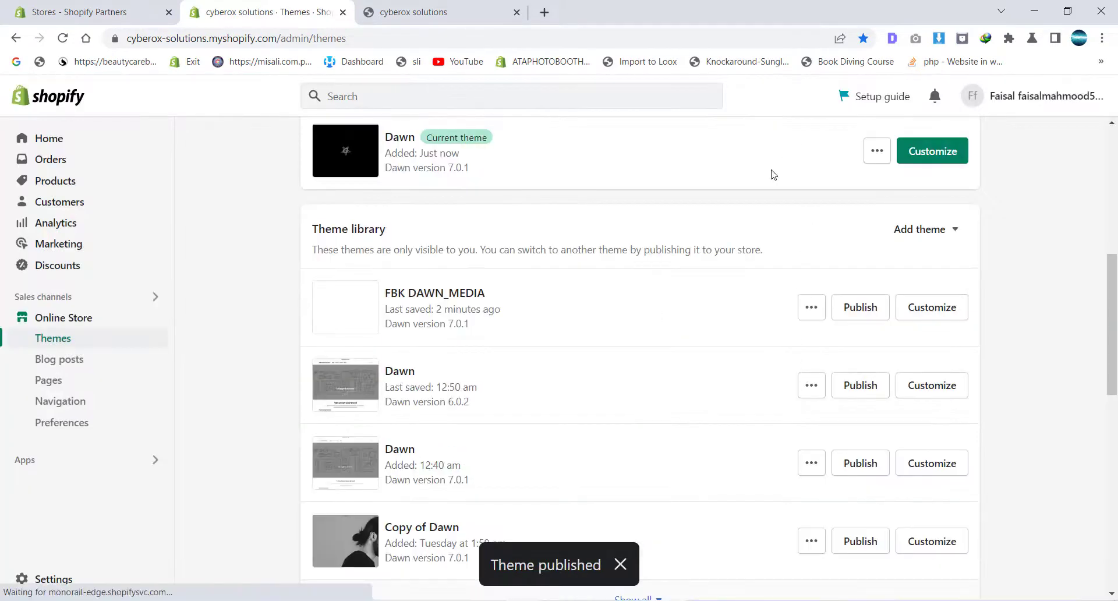
scroll(773, 233, up, 3)
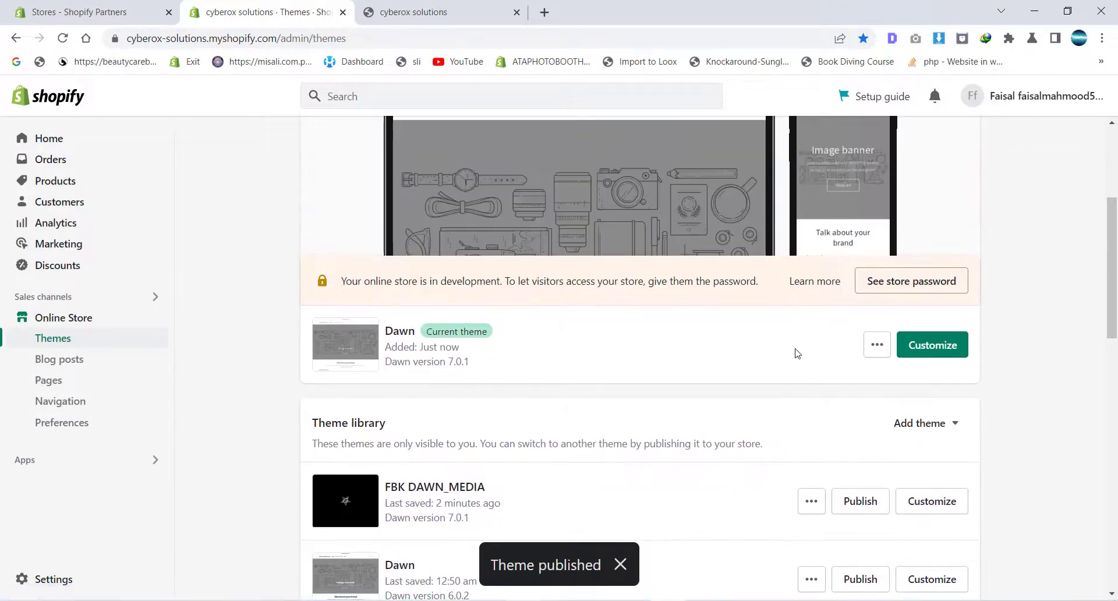
click(877, 348)
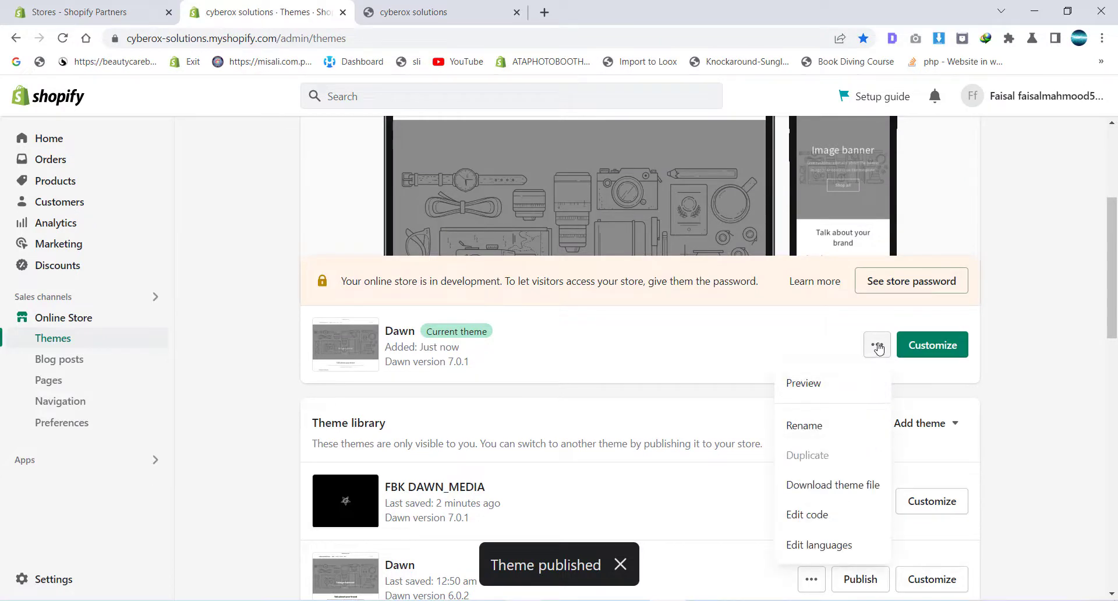
- Open Dawn's code editor and add a new section named custom-font.liquid
click(806, 514)
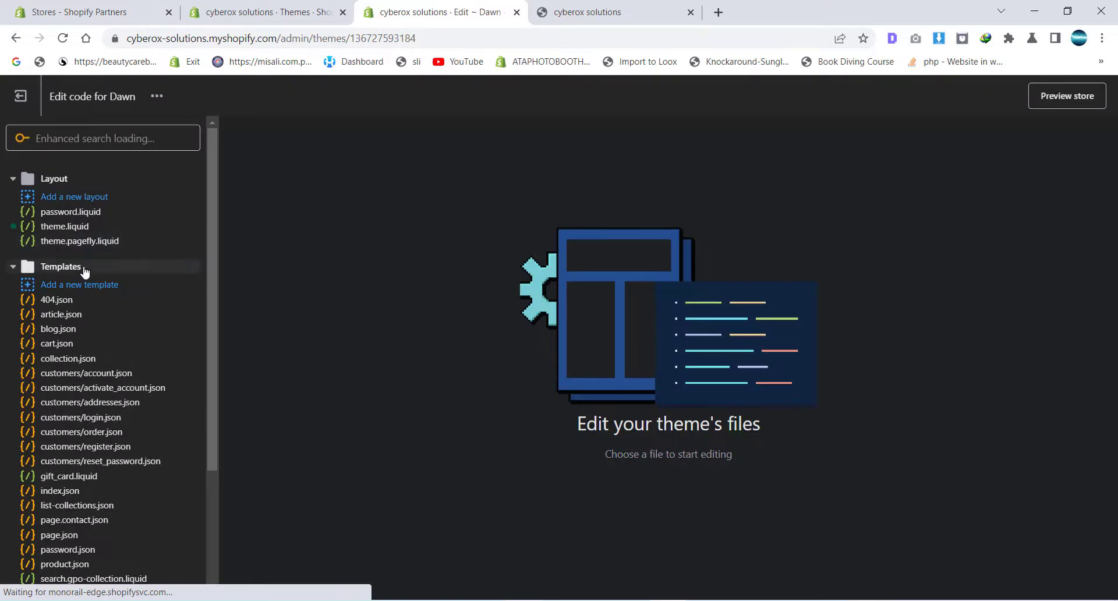
click(73, 266)
click(81, 292)
click(83, 312)
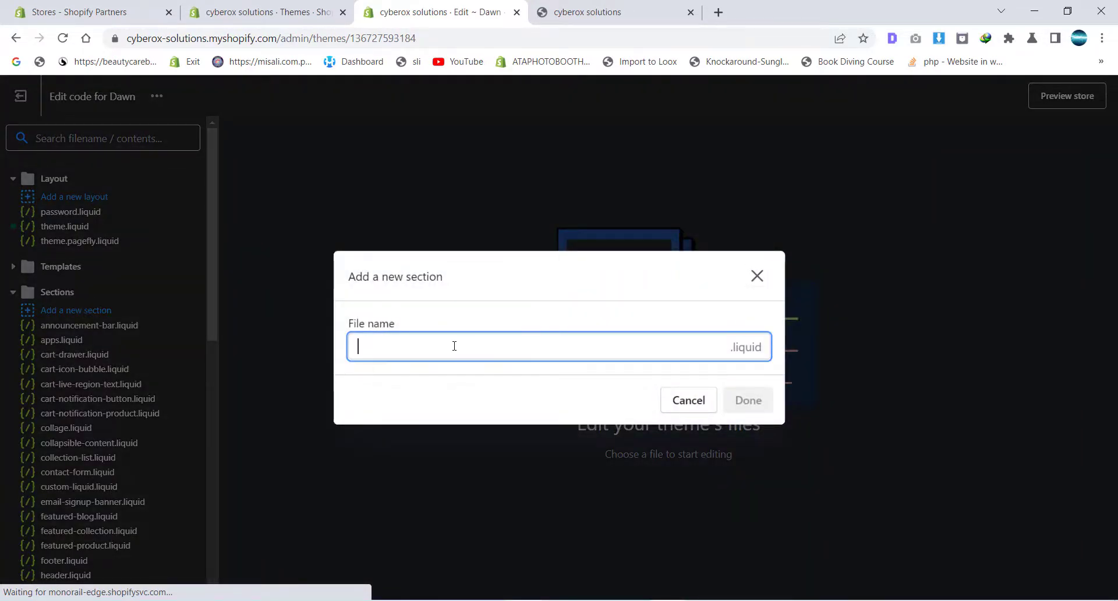
text(custom-font)
key(Return)
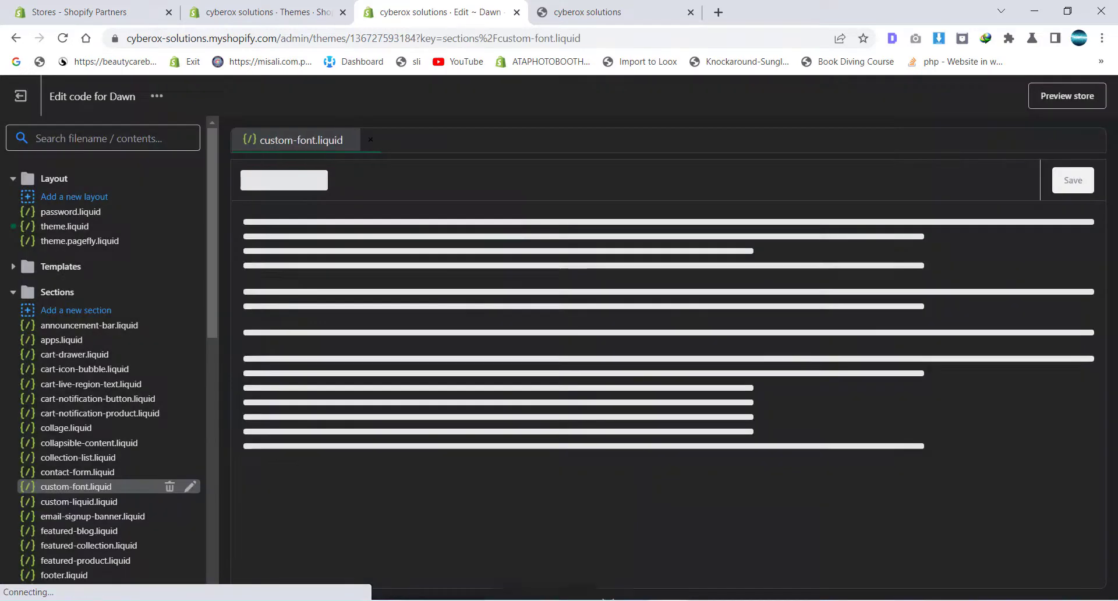
scroll(540, 284, down, 2)
key(ctrl+a)
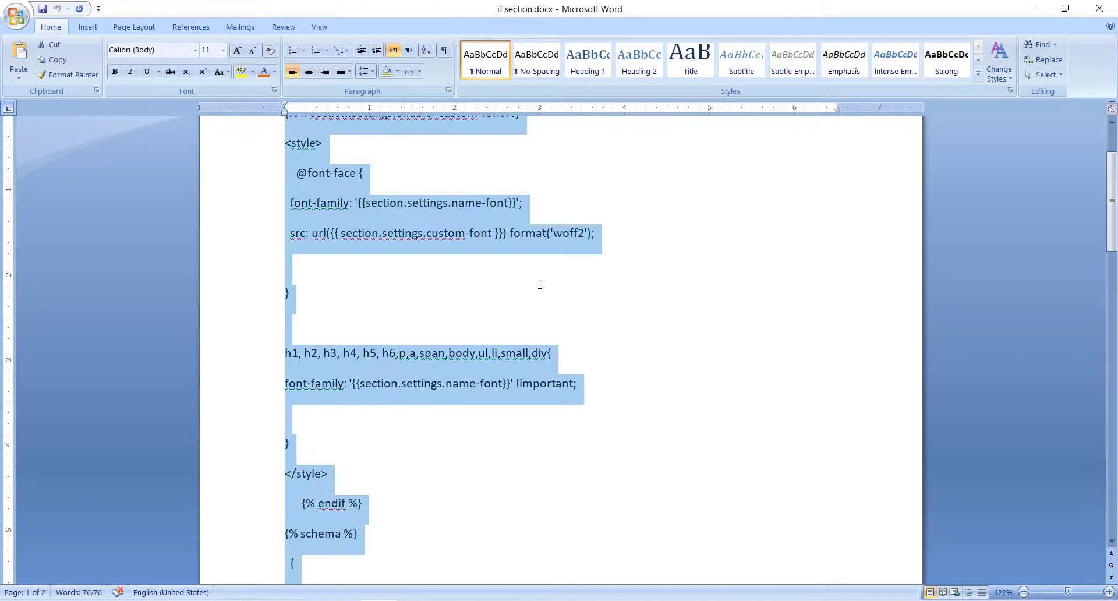
text({% schema %}   {     "name": "Section name",     "settings": []   } {% endschema %}  {% stylesheet %} {% endstylesheet %}  {% javascript %} {% endjavascript %})
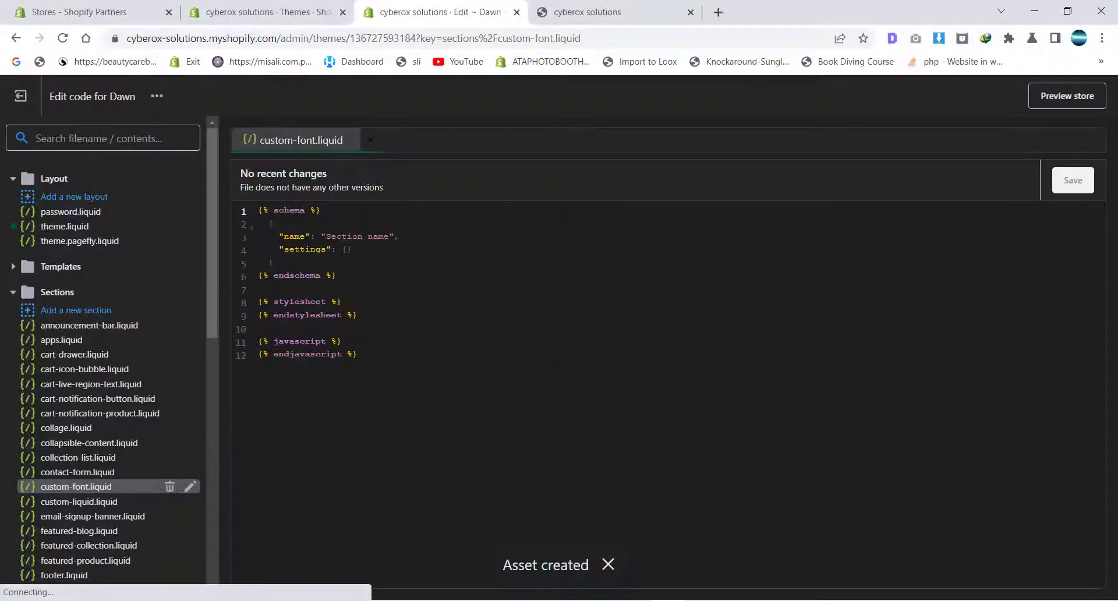
scroll(522, 317, up, 3)
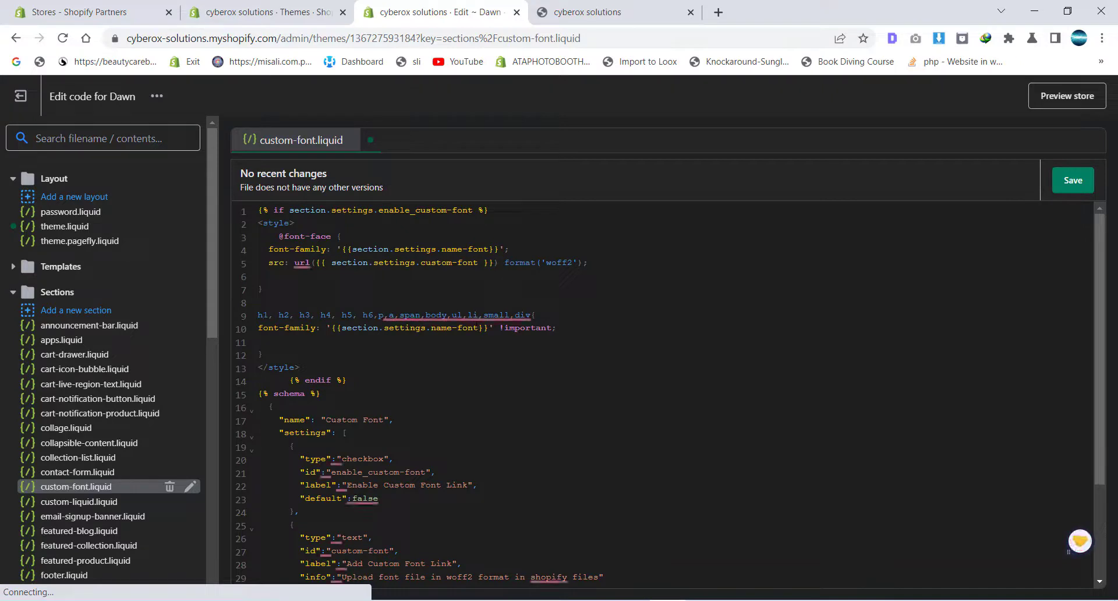
drag(258, 315, 395, 315)
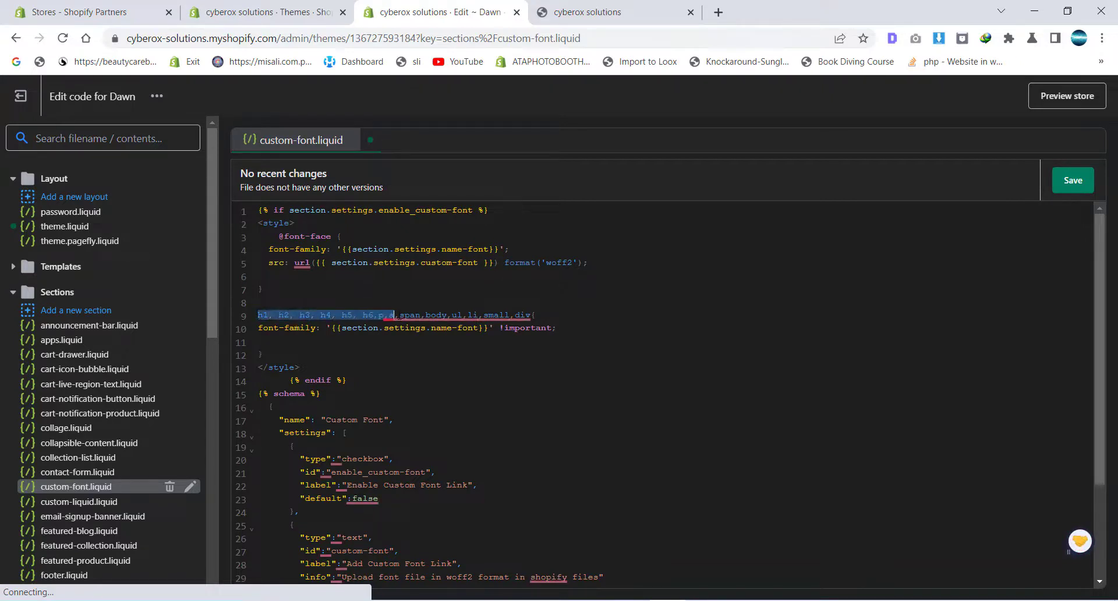
drag(463, 315, 530, 315)
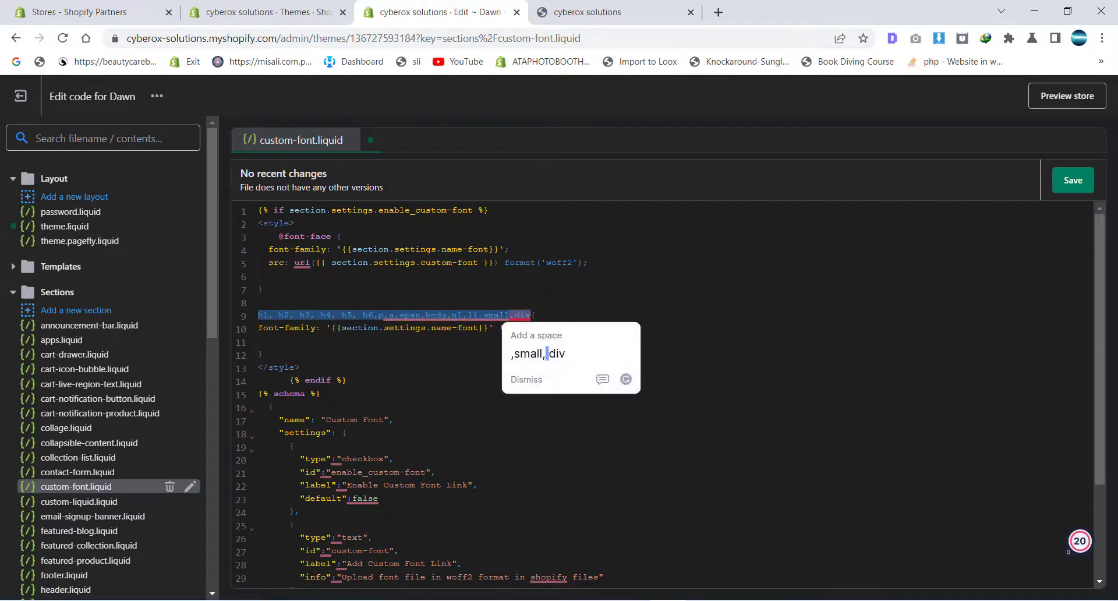
click(546, 298)
drag(263, 355, 261, 315)
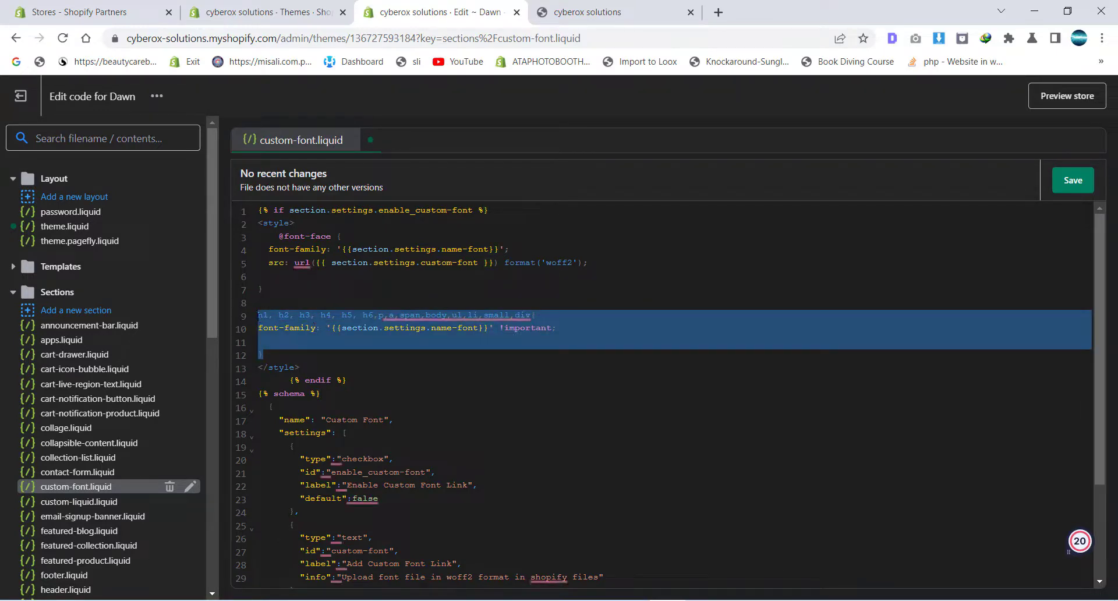
click(343, 329)
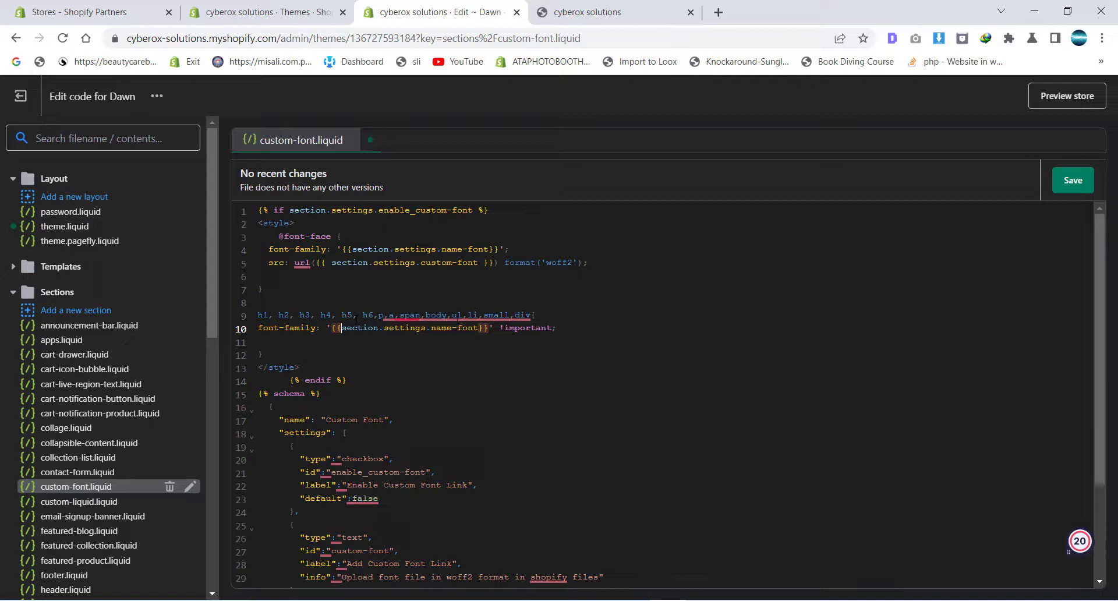
click(1072, 180)
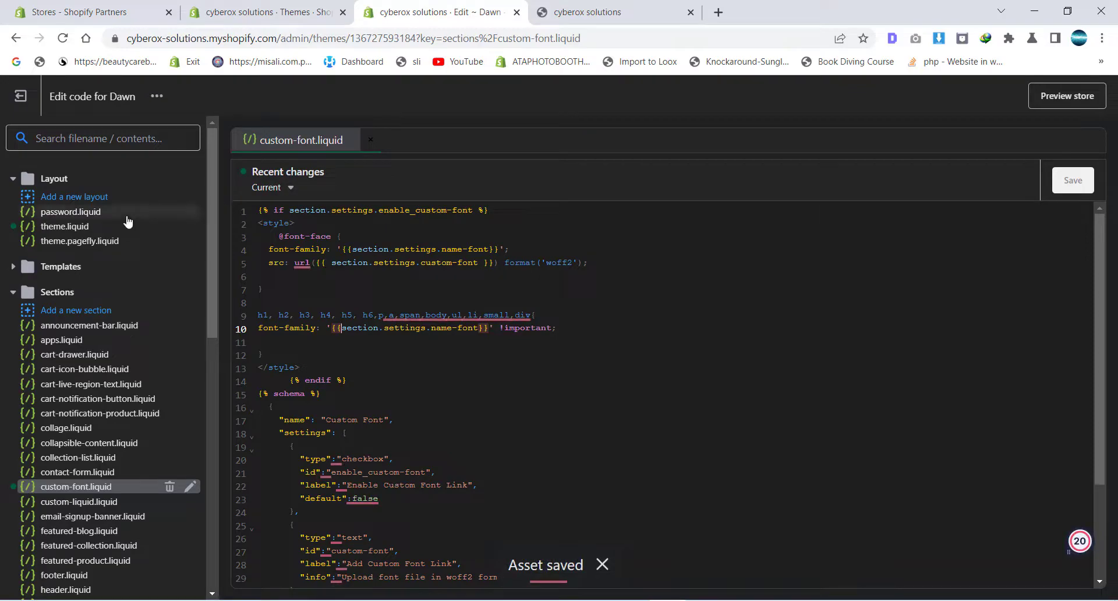
- Open theme.liquid and scroll down to the closing </head> tag
click(61, 229)
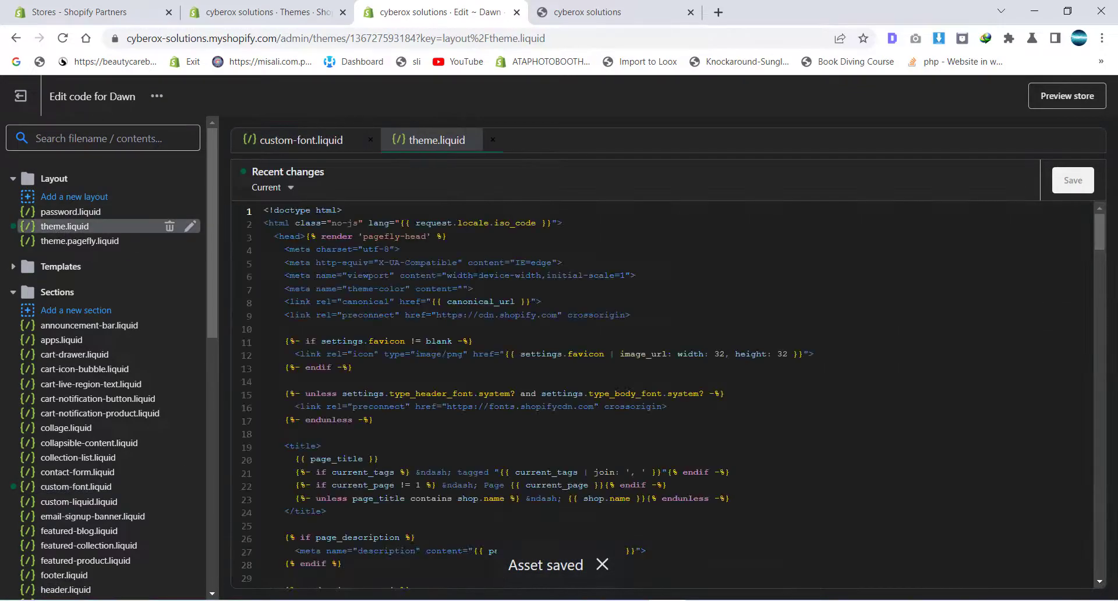
scroll(664, 396, down, 3)
scroll(664, 396, down, 5)
scroll(663, 396, down, 5)
scroll(664, 396, down, 5)
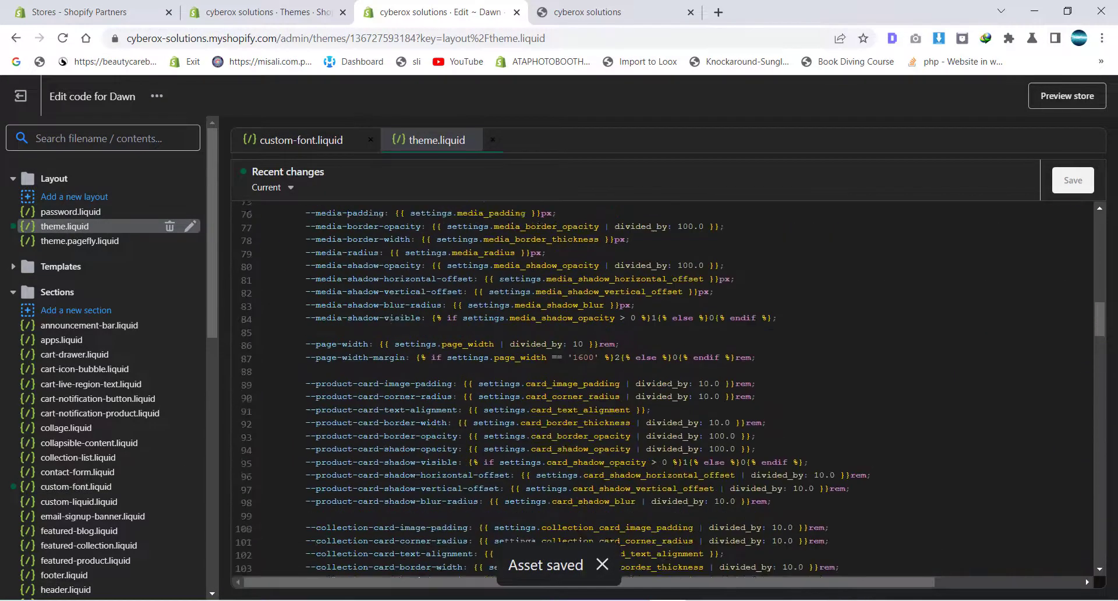
scroll(664, 389, down, 5)
scroll(664, 389, down, 6)
scroll(664, 389, down, 6)
scroll(664, 389, down, 6)
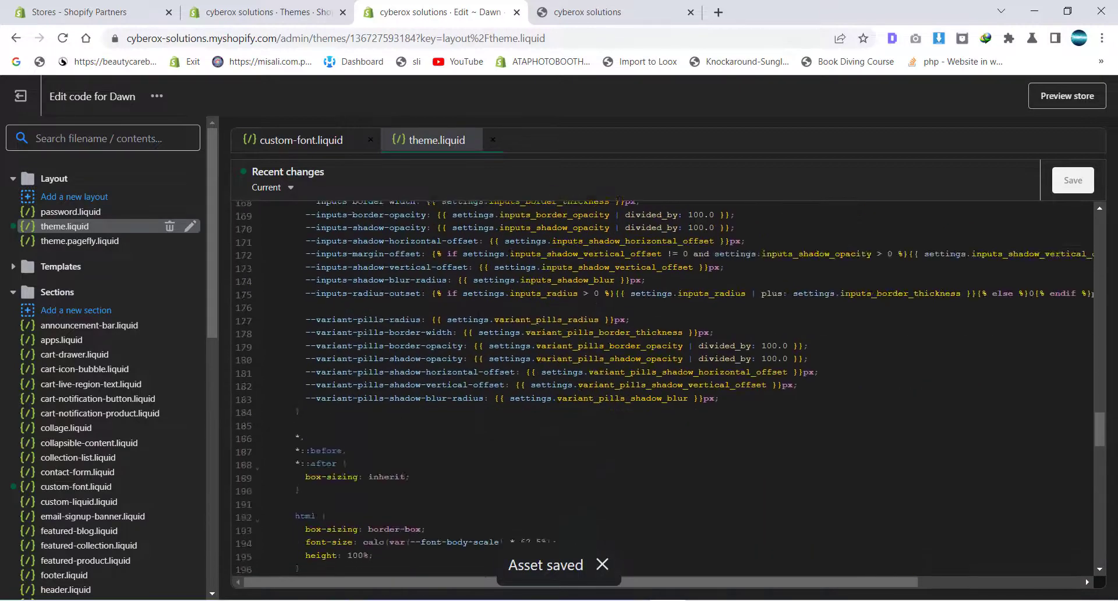
scroll(426, 291, down, 4)
scroll(426, 291, down, 4)
scroll(426, 291, down, 1)
scroll(426, 290, down, 5)
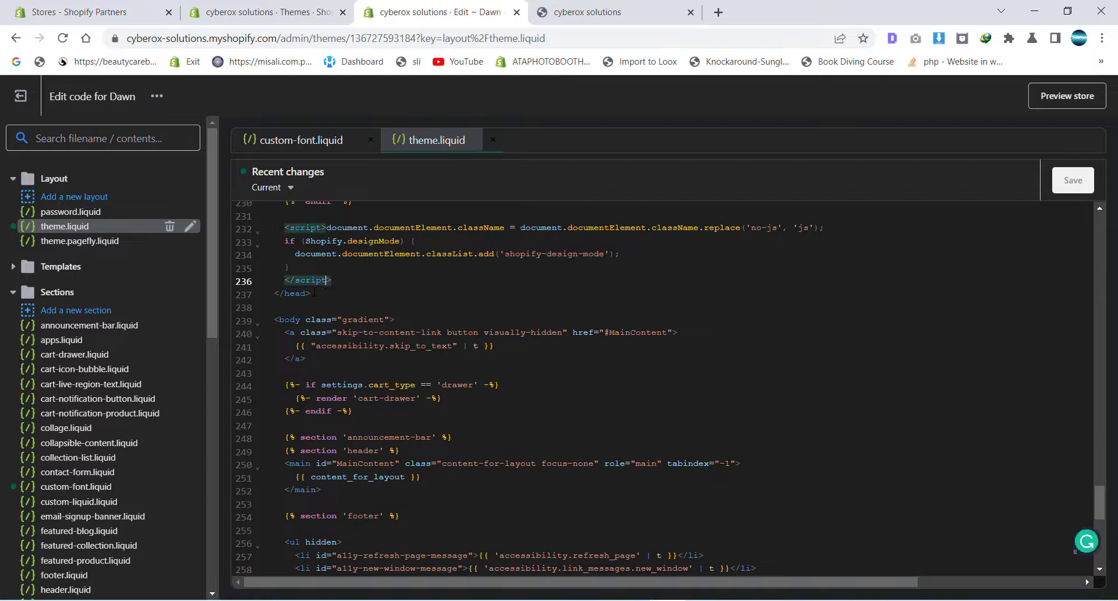
- Insert {% section 'custom-font' %} above </head> and save theme.liquid
key(Return)
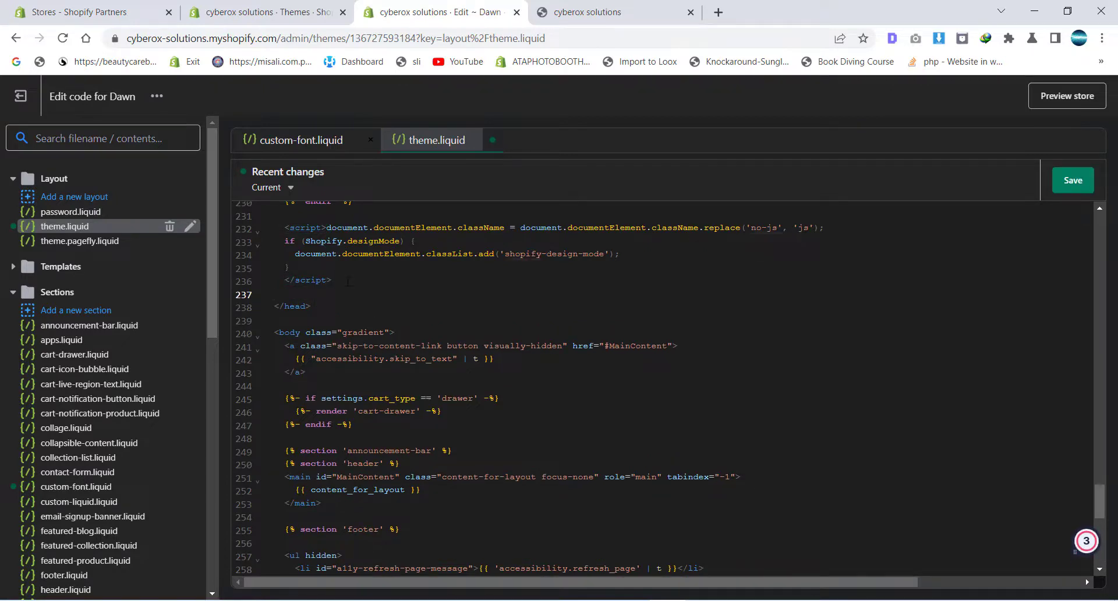
text({%  %section 'custom-fo)
text(nt)
key(ctrl+s)
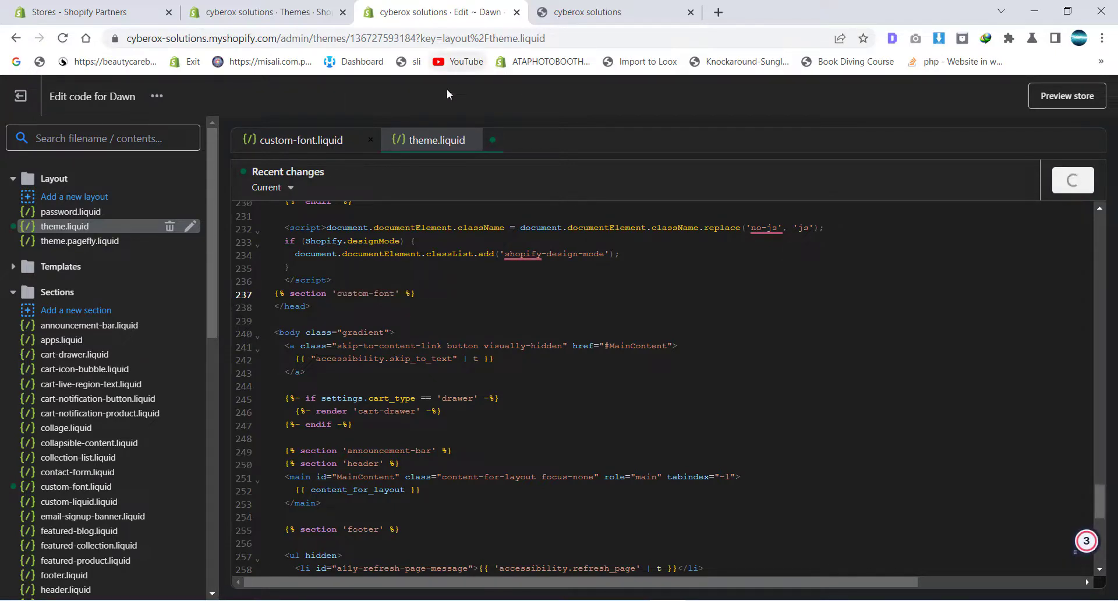
click(265, 11)
- Tick Enable Custom Font Link in the Dawn customizer's Custom Font section
click(619, 336)
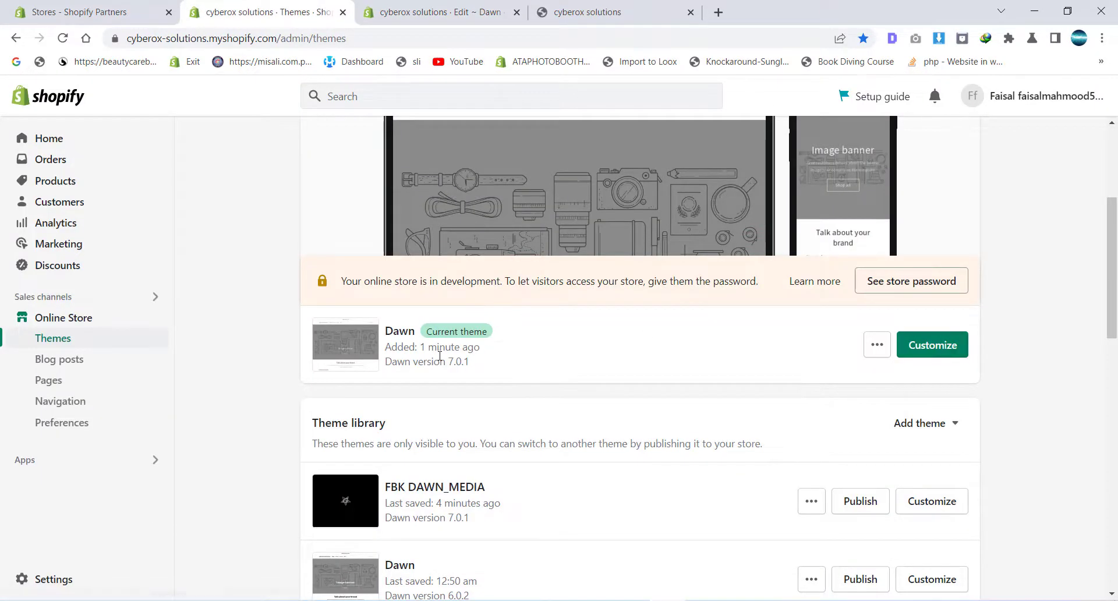
drag(397, 346, 499, 349)
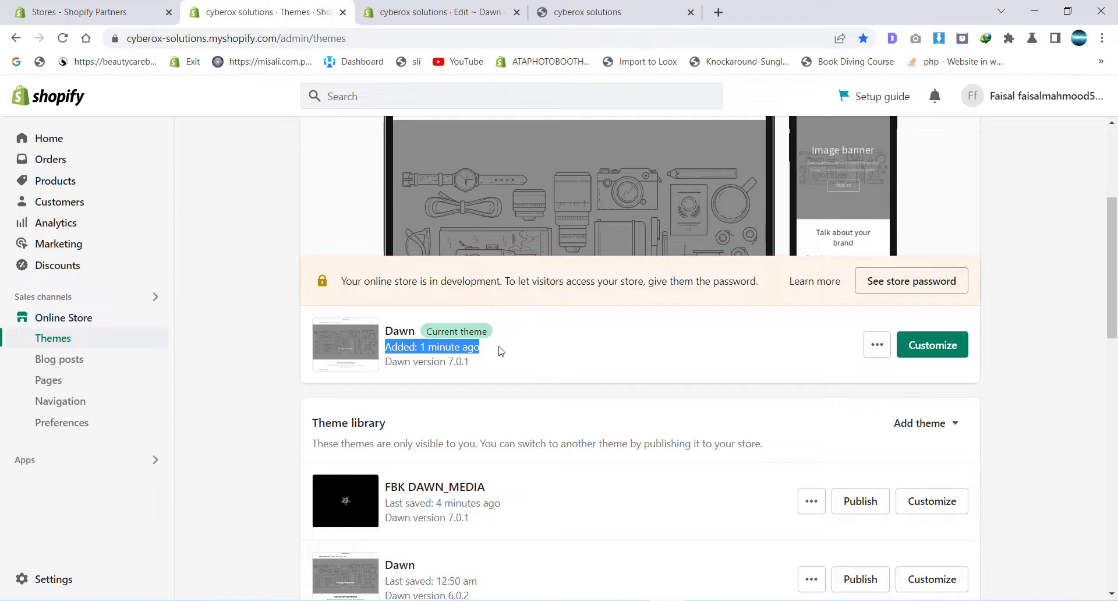
click(919, 348)
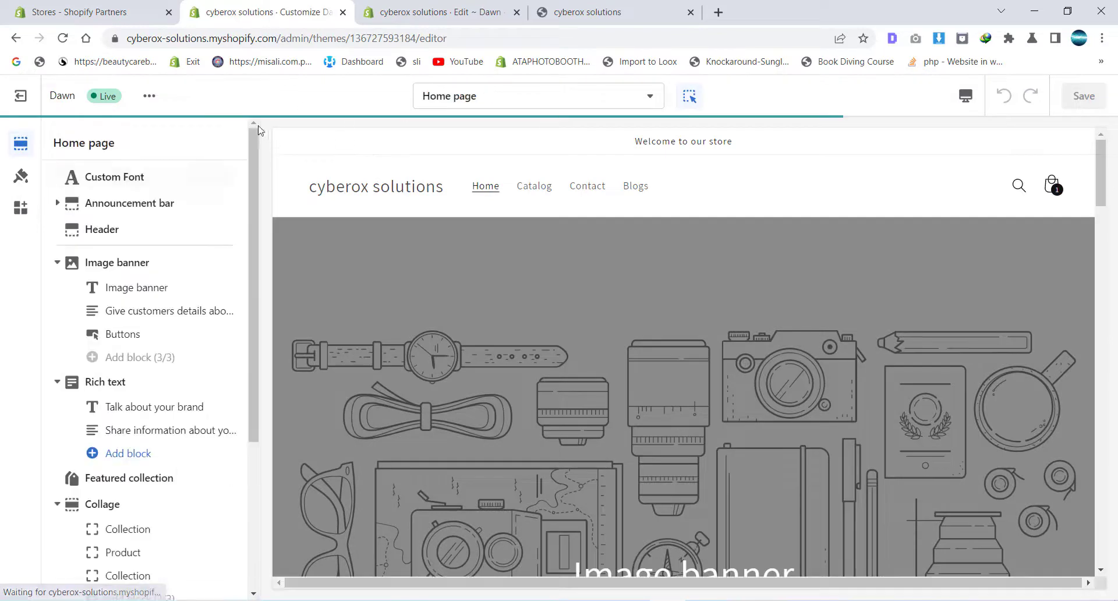
click(145, 185)
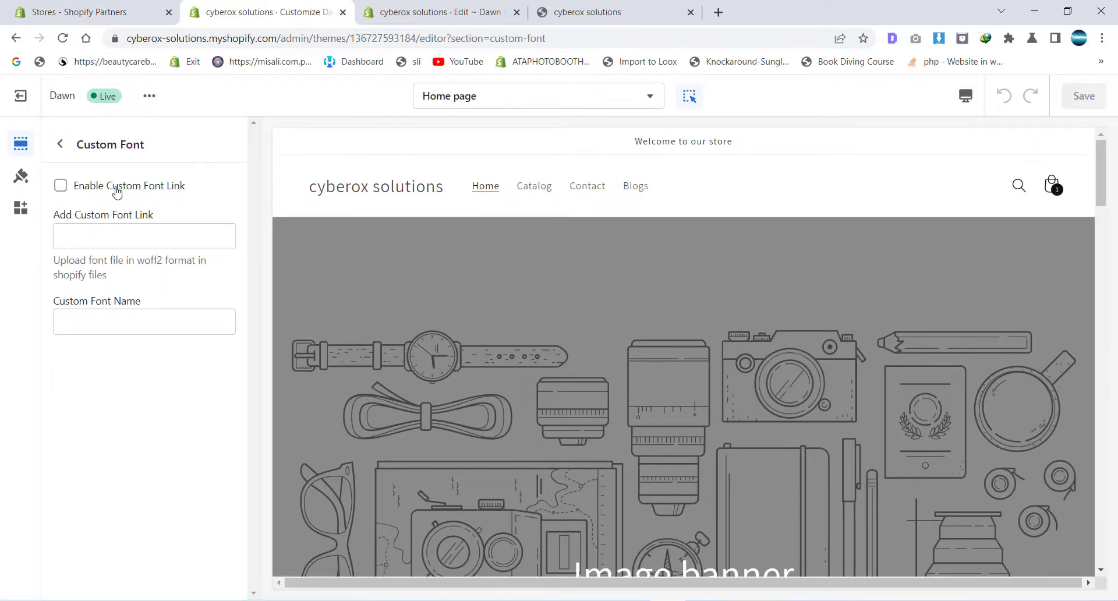
click(125, 194)
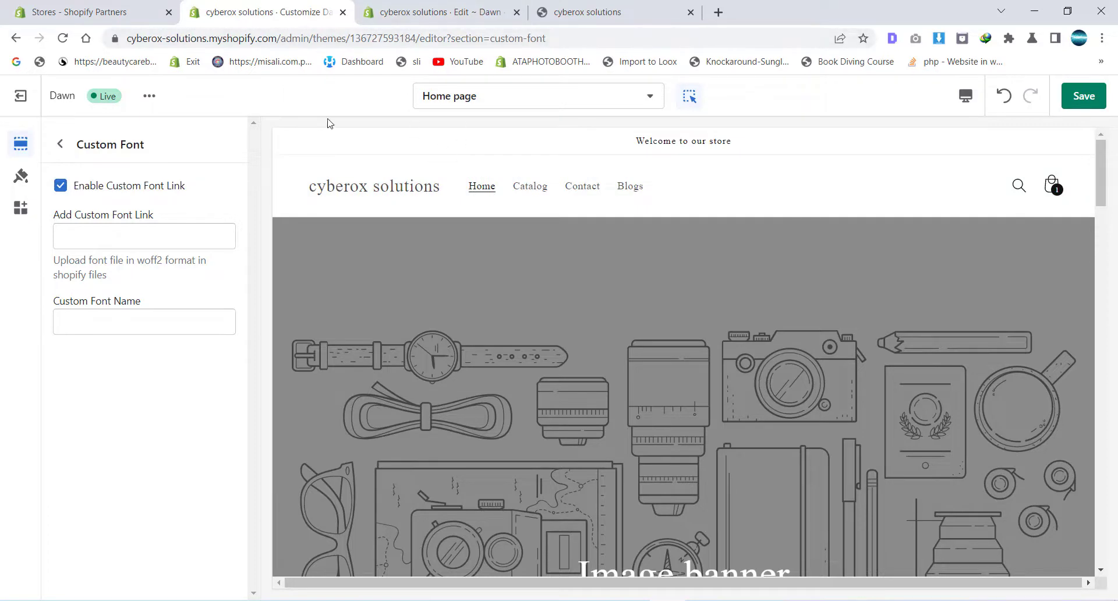
click(419, 4)
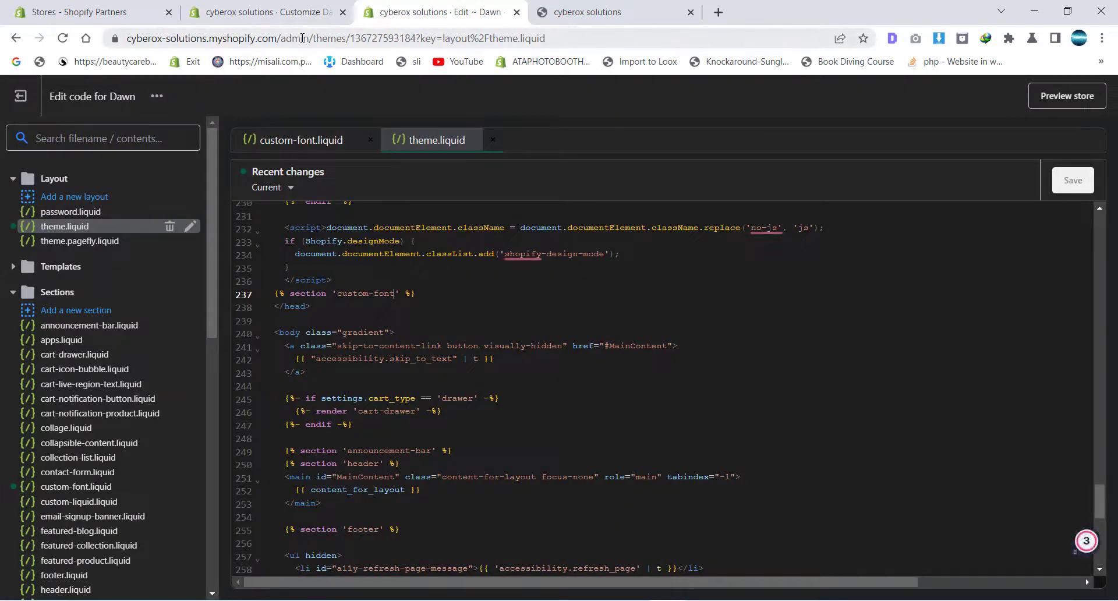
- Open the store admin in a new tab and go to Settings > Files
drag(310, 39, 182, 64)
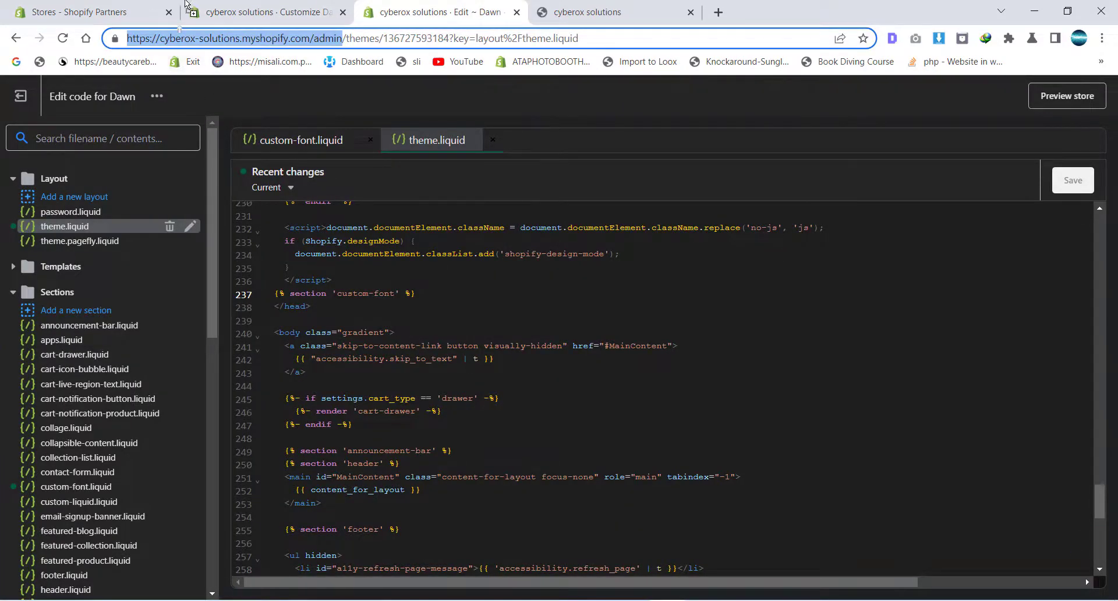
drag(187, 5, 187, 7)
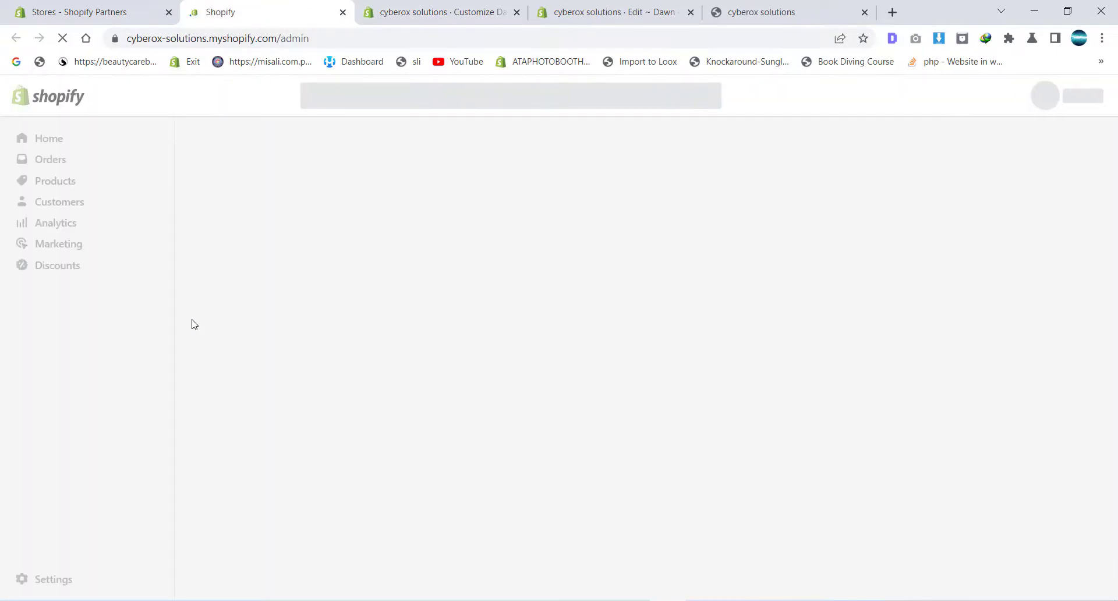
click(47, 578)
scroll(273, 332, down, 4)
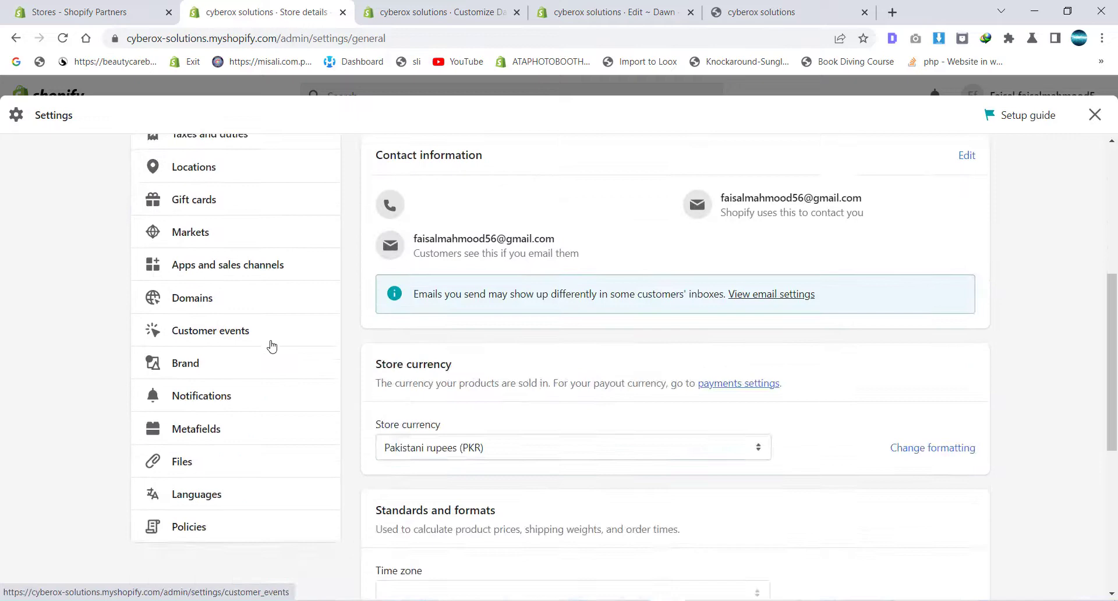
scroll(262, 343, down, 4)
click(226, 251)
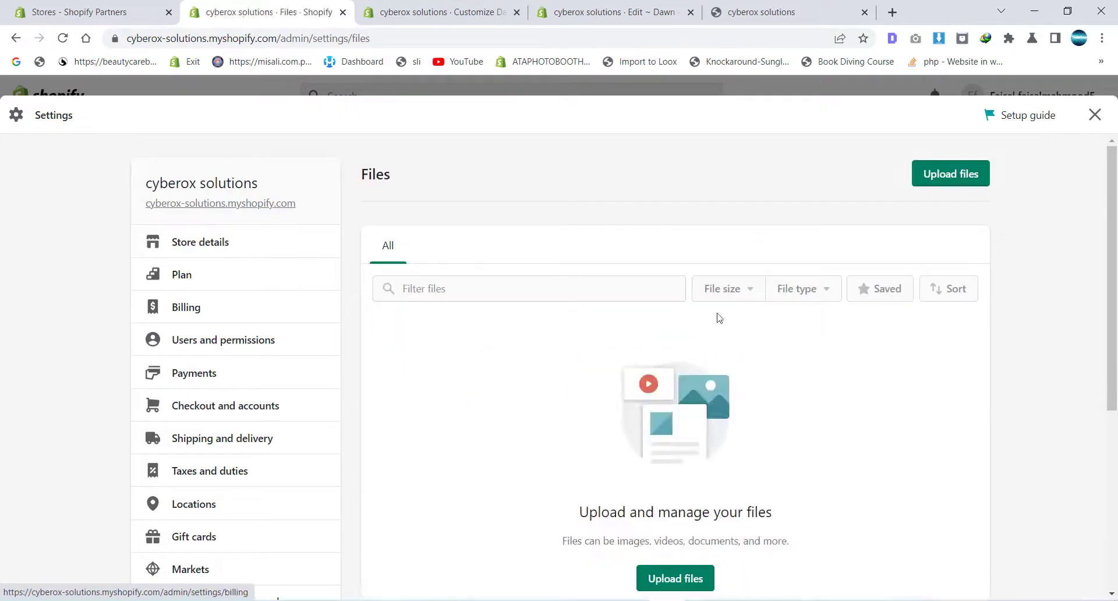
- Compare the uploaded WOFF2 font files with the customizer's Custom Font panel
click(618, 9)
click(501, 5)
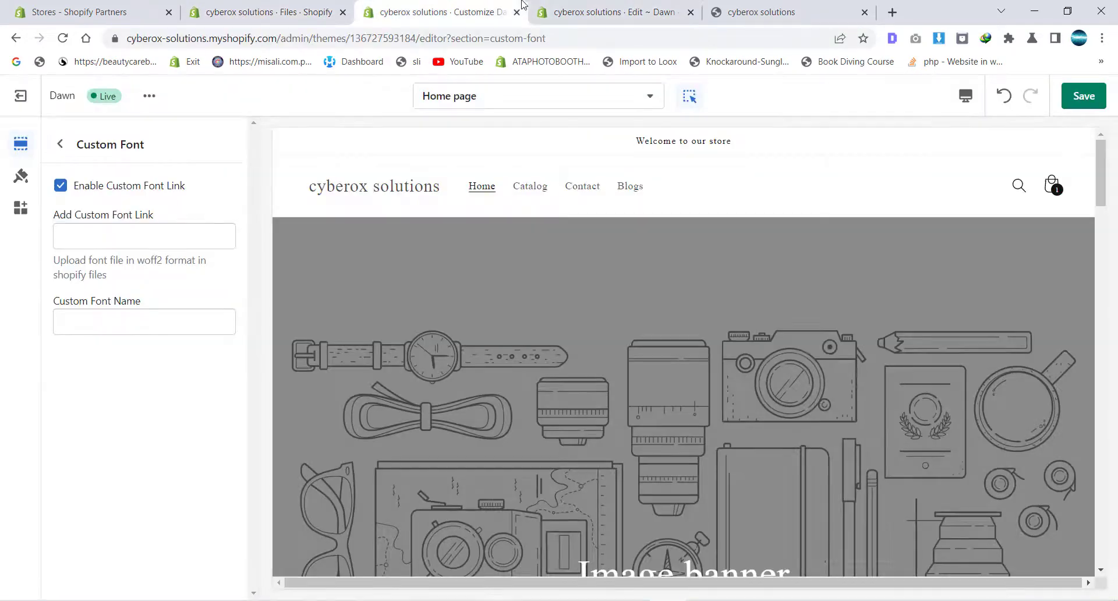
click(306, 4)
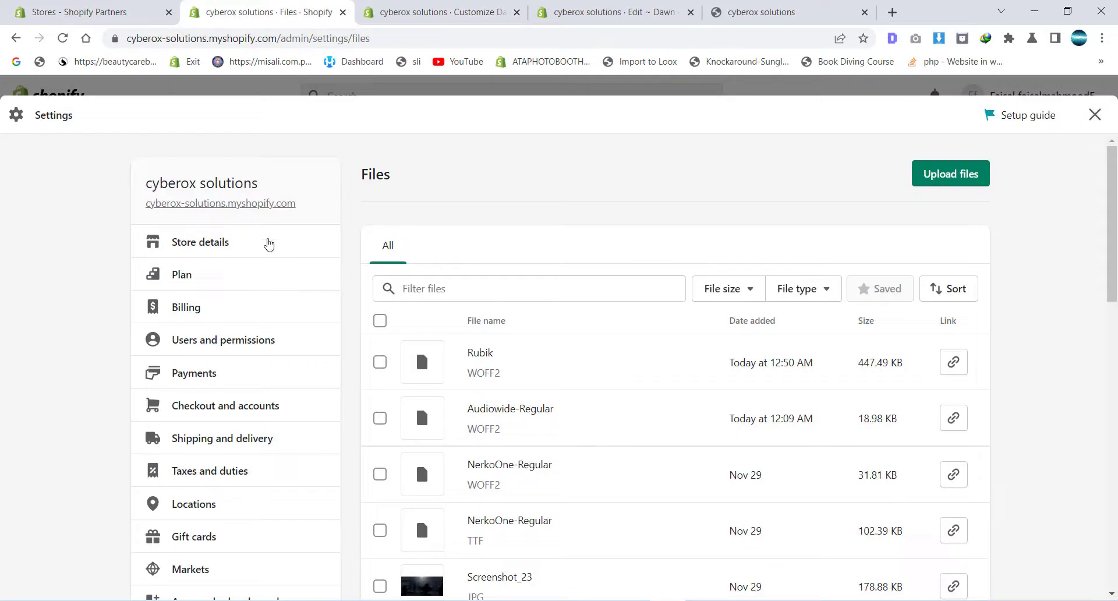
click(406, 4)
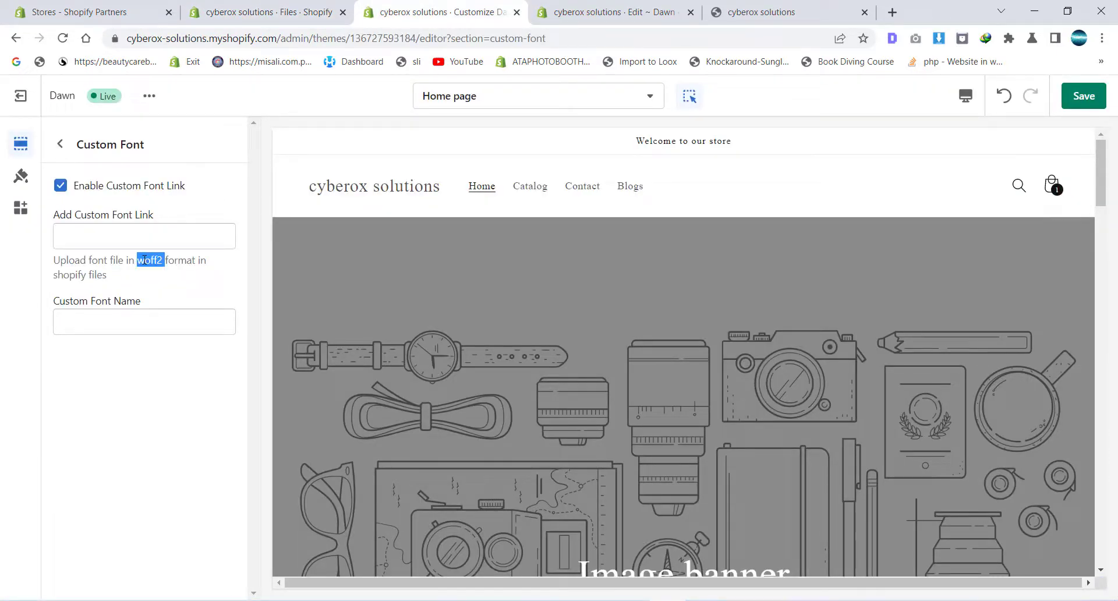
click(252, 8)
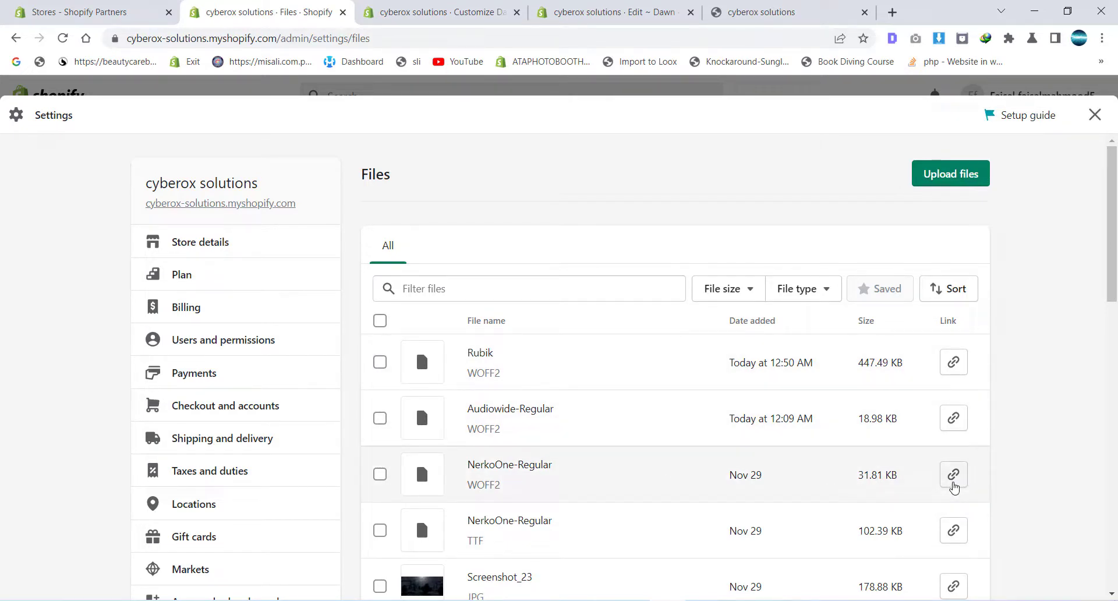
- Paste the NerkoOne-Regular WOFF2 link into Custom Font Link, removing its version suffix
click(954, 475)
click(431, 7)
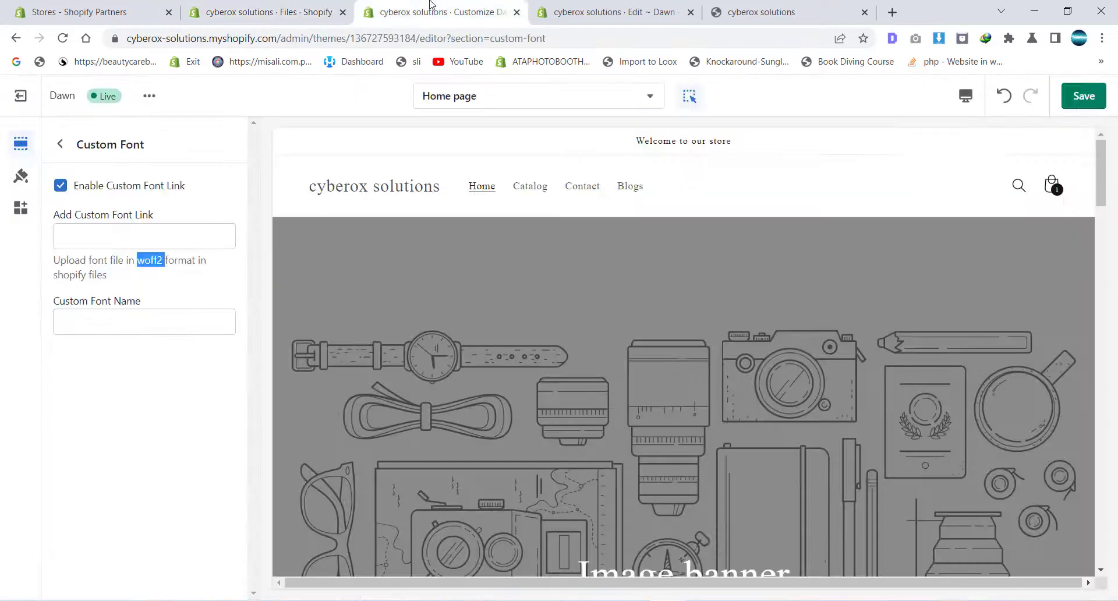
click(154, 237)
key(ctrl+v)
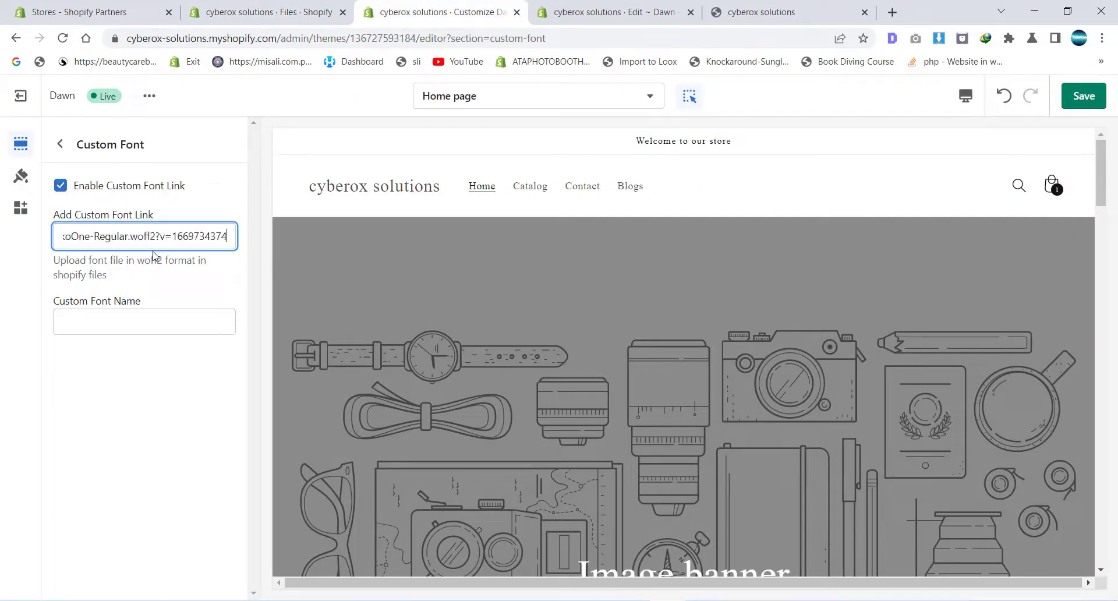
click(156, 237)
key(shift+End)
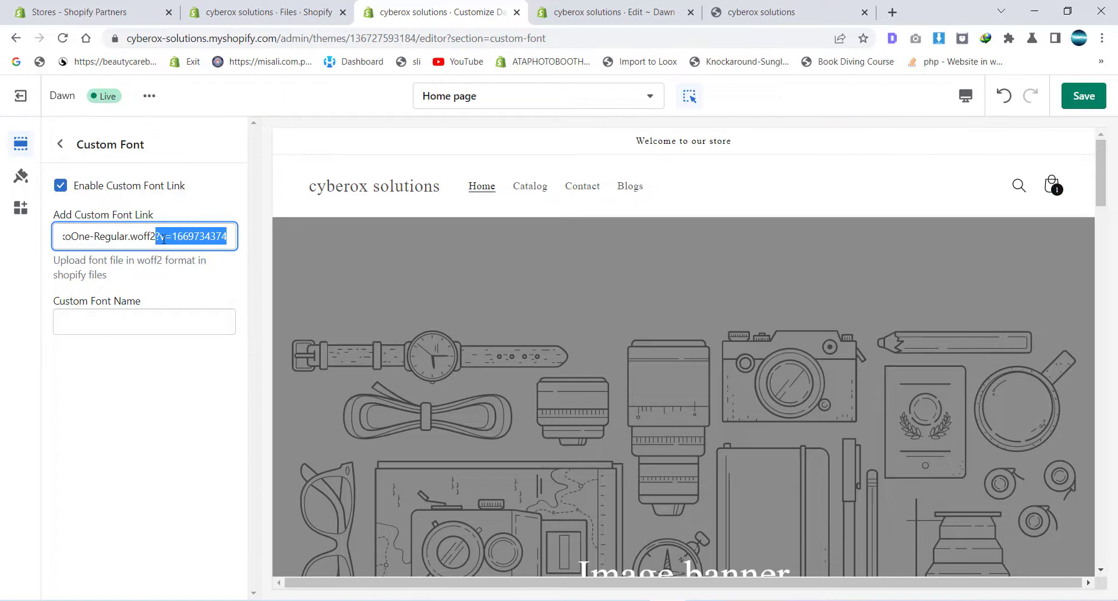
key(BackSpace)
- Set Custom Font Name to nerko and apply it to the preview
click(195, 325)
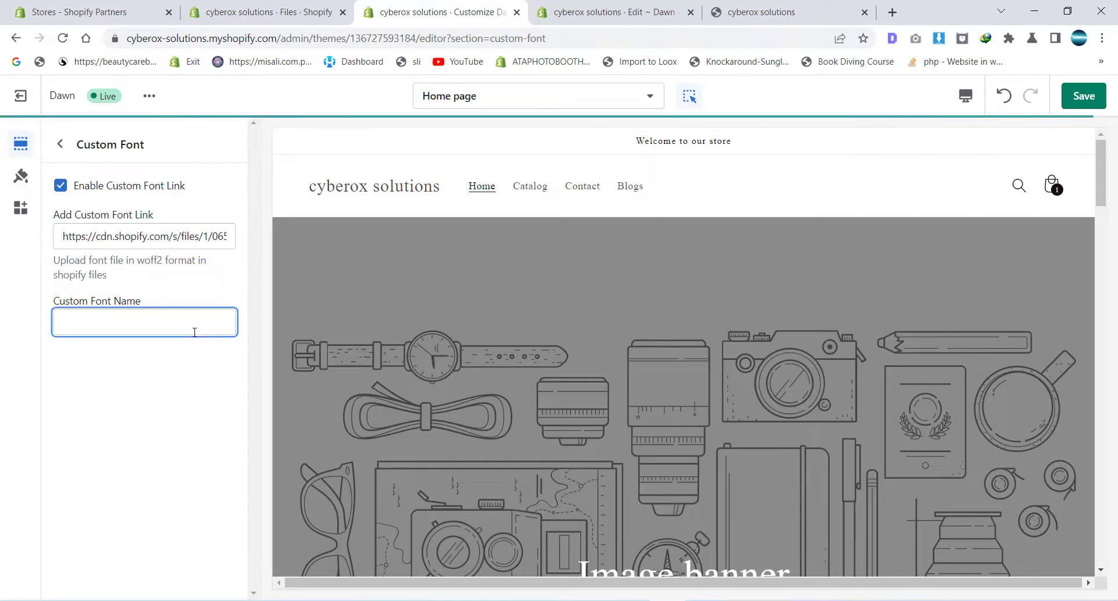
text(nerko)
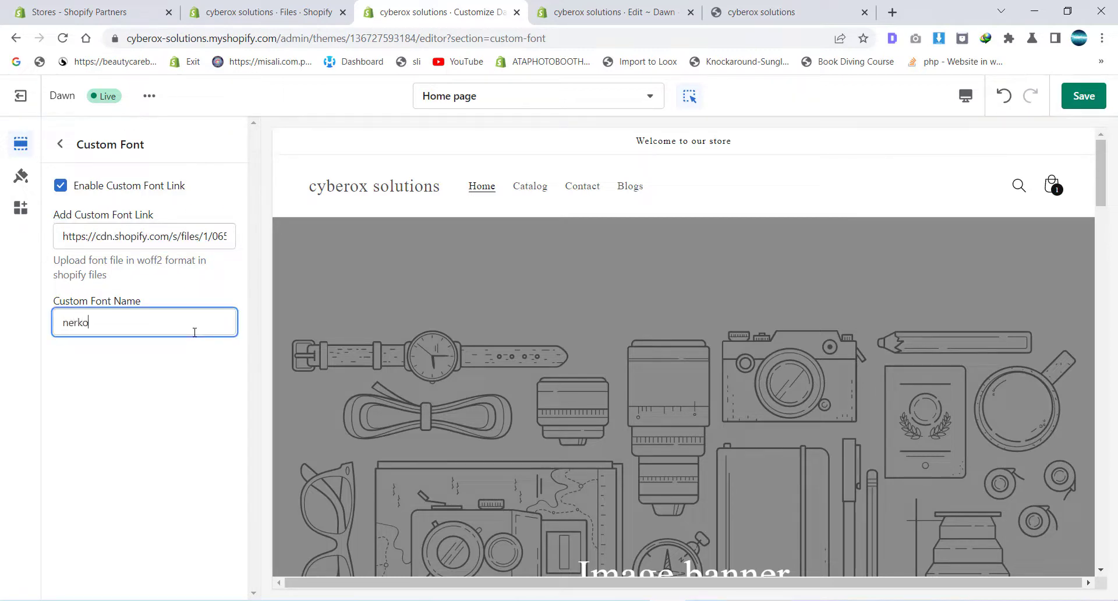
click(217, 386)
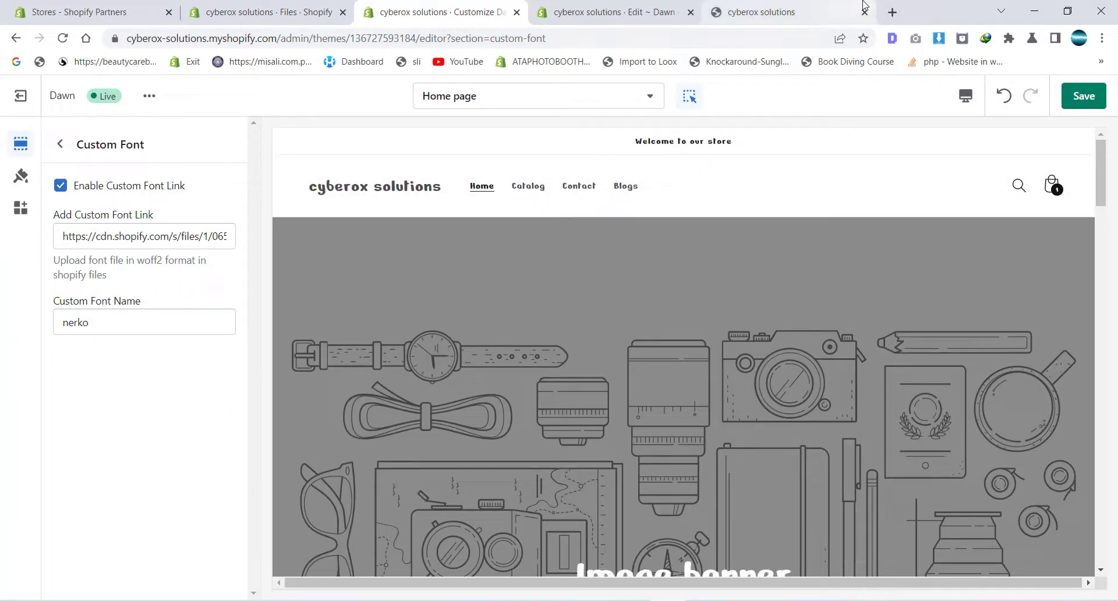
click(893, 12)
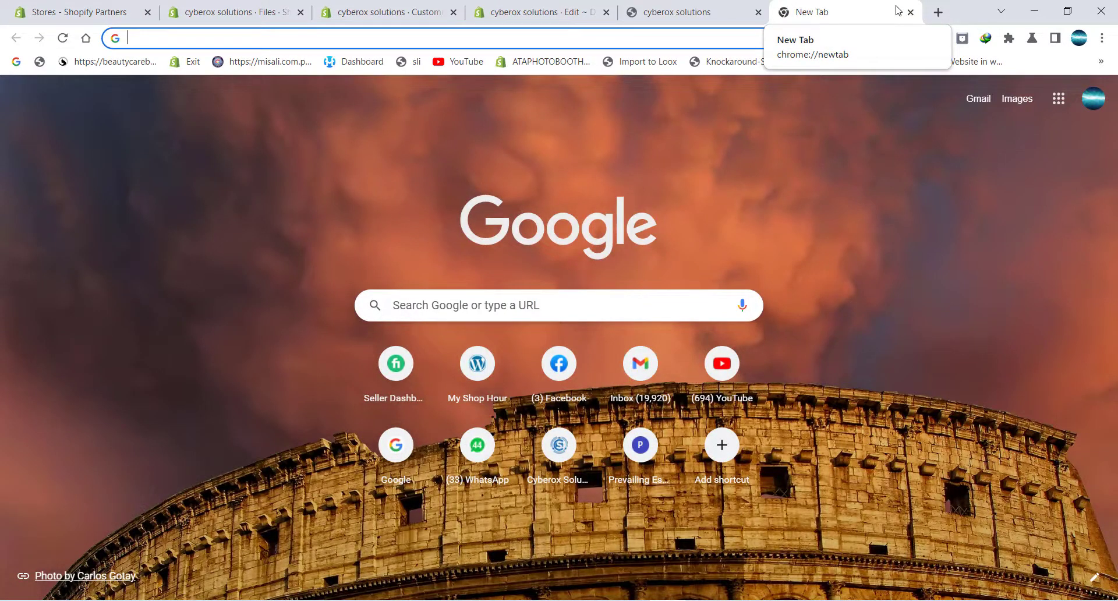
- Go to fonts.google.com and scroll down to the Merienda font card
text(fo)
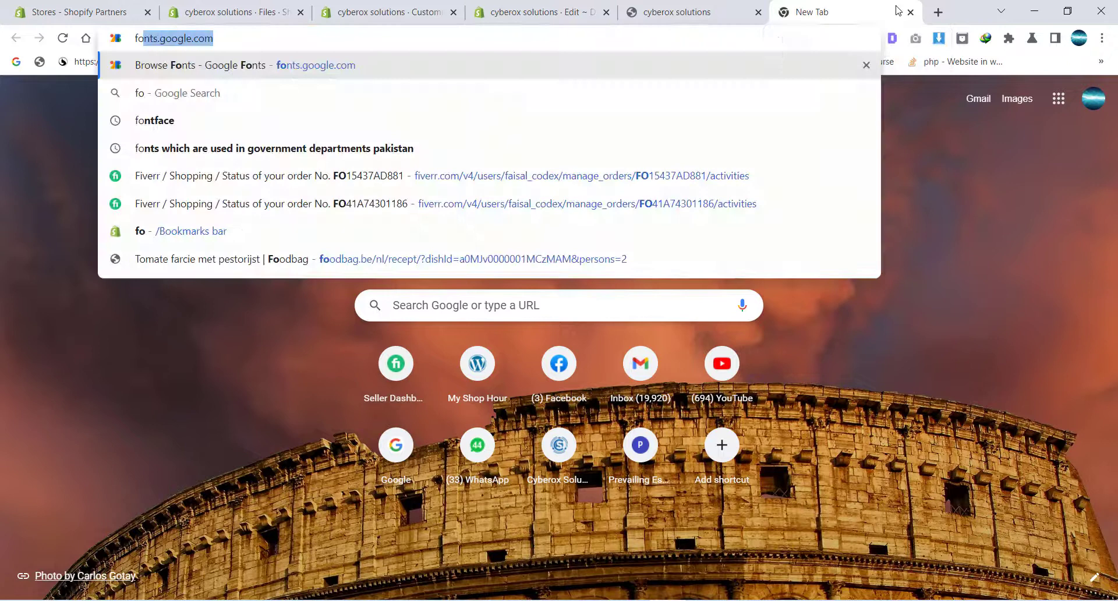
key(Return)
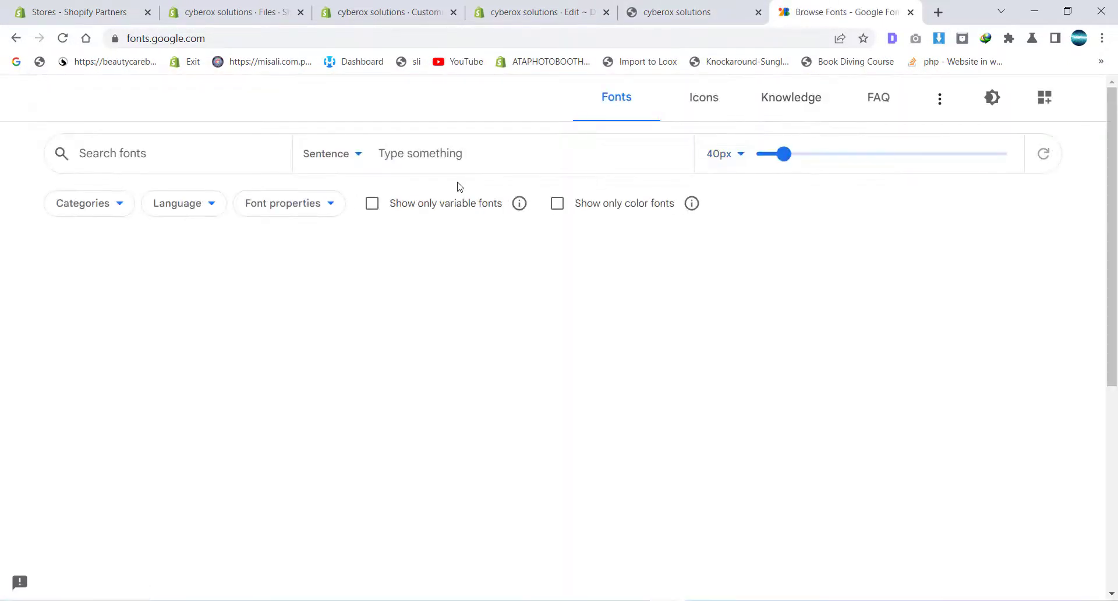
click(1076, 97)
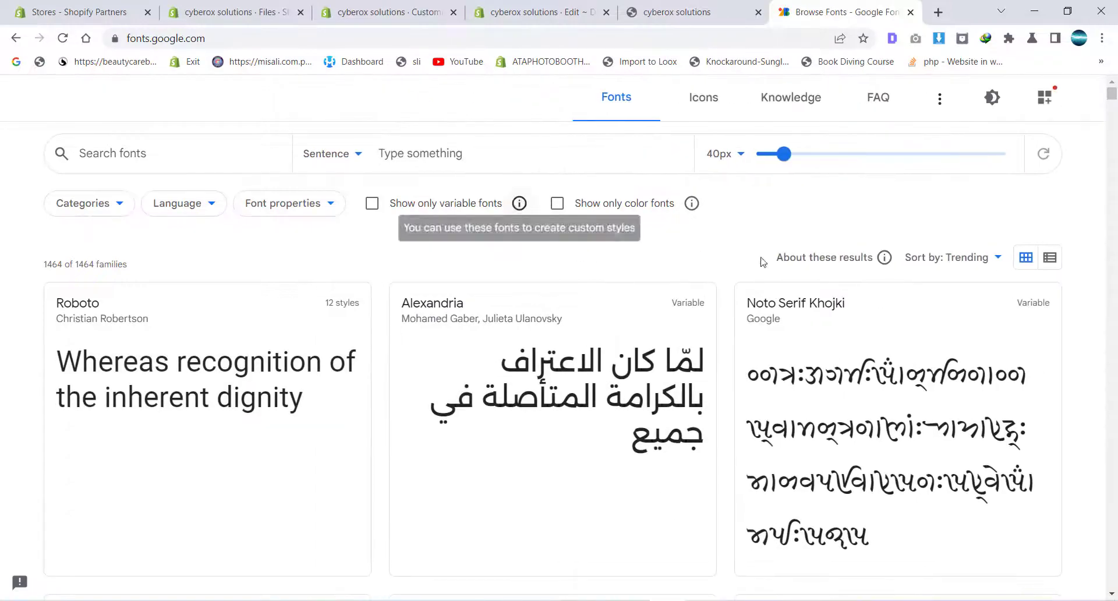
scroll(1116, 159, down, 5)
scroll(1117, 159, down, 10)
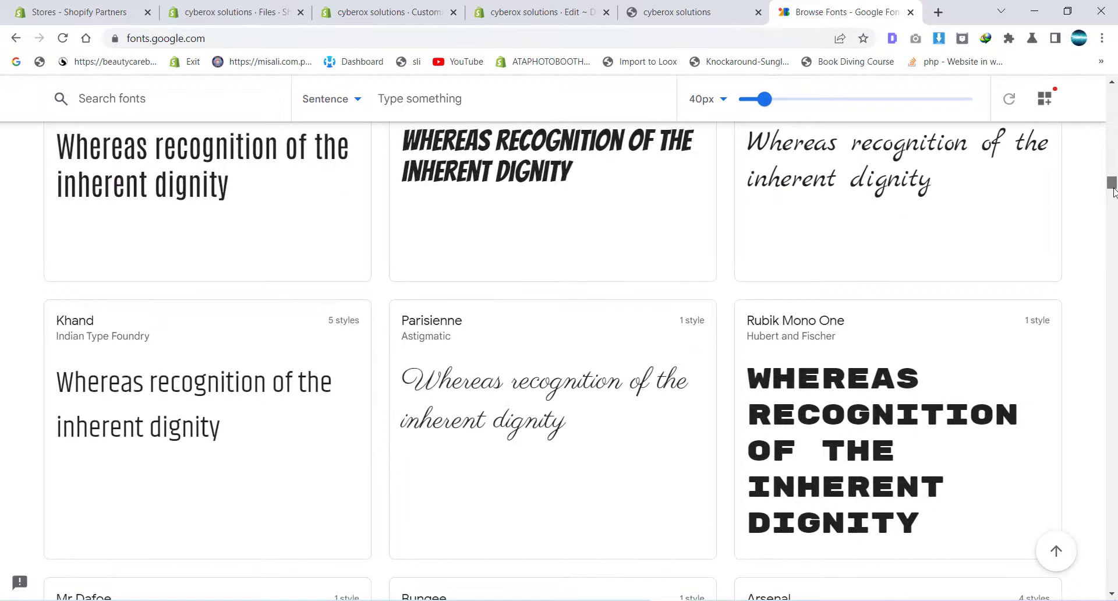
scroll(920, 426, down, 5)
scroll(622, 385, down, 4)
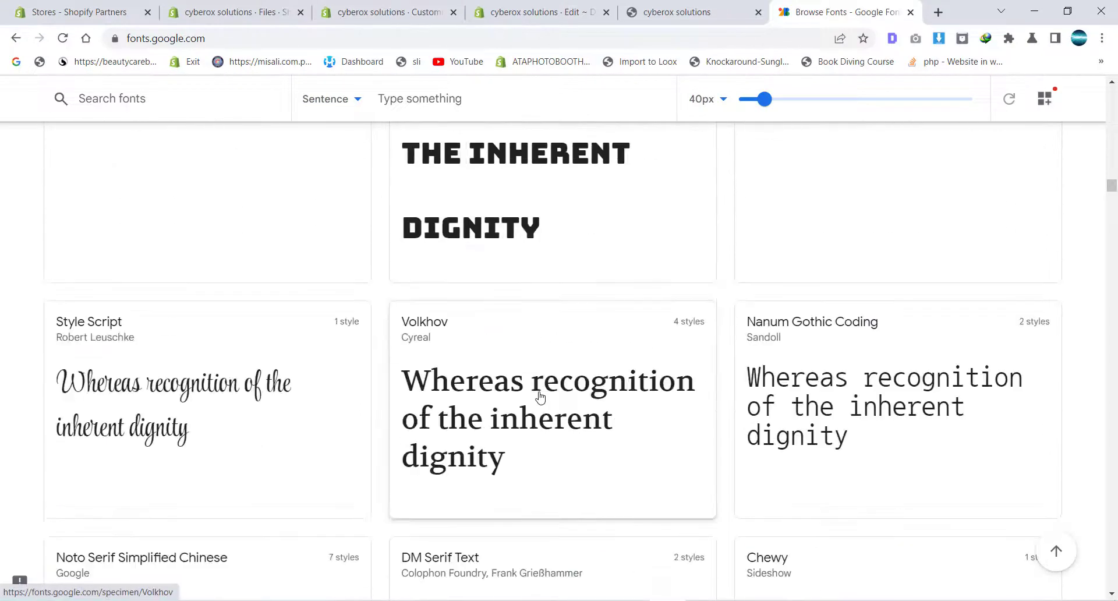
scroll(537, 392, down, 5)
scroll(540, 395, down, 5)
scroll(547, 385, down, 3)
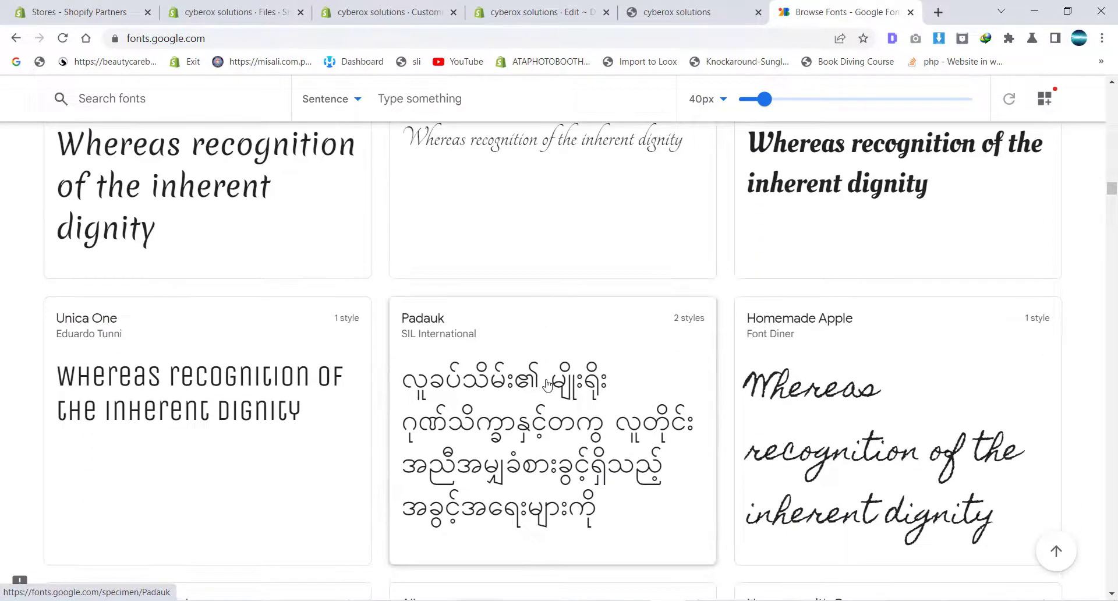
scroll(547, 384, up, 4)
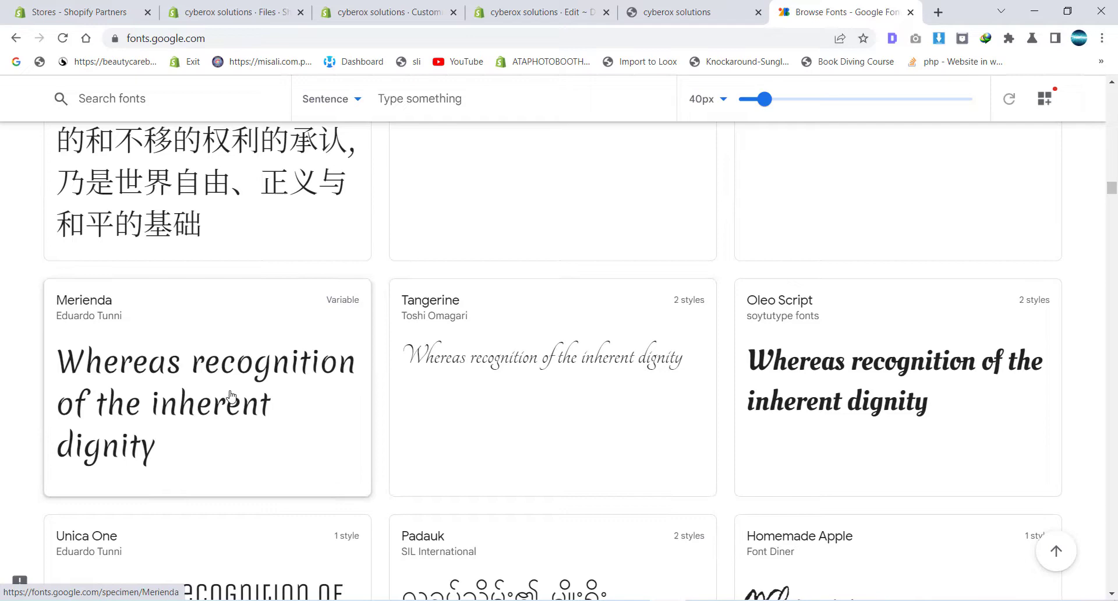
- Open the Merienda specimen page and download the family as Merienda.zip
click(252, 390)
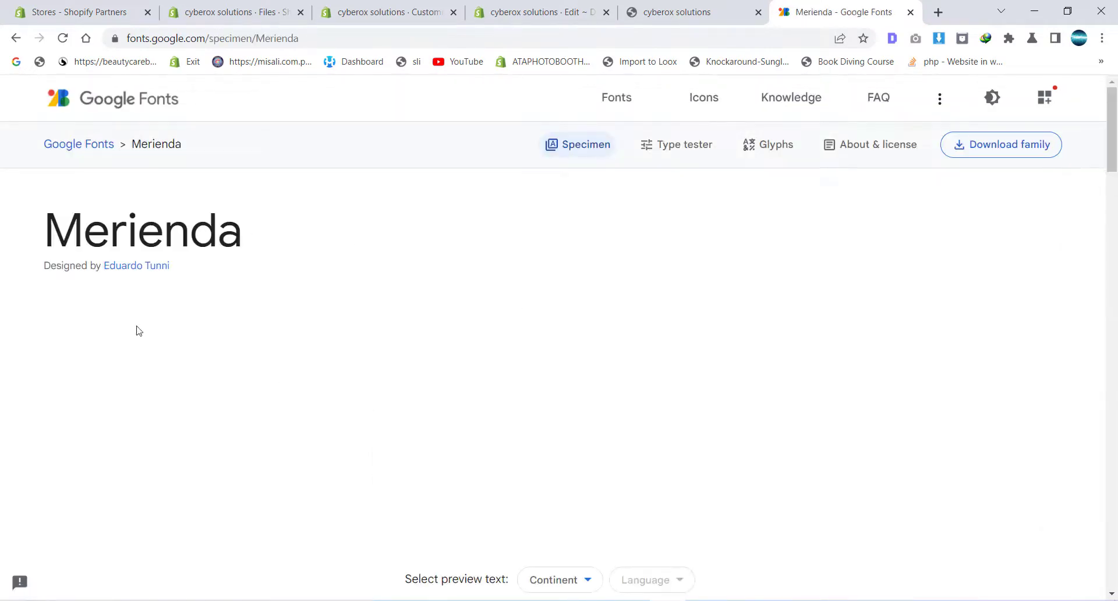
scroll(619, 302, down, 3)
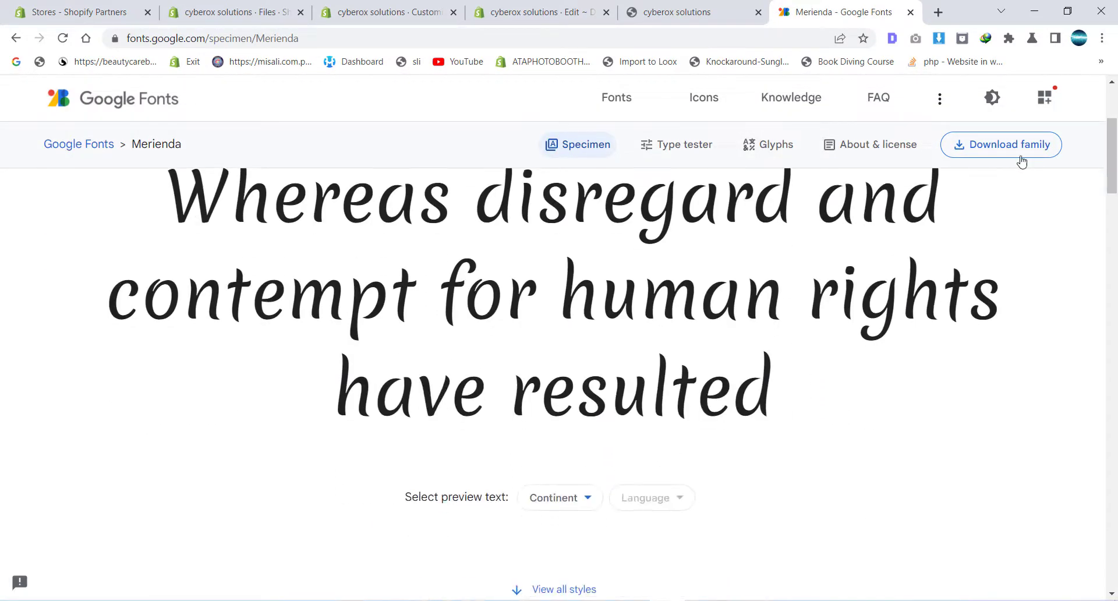
click(1024, 157)
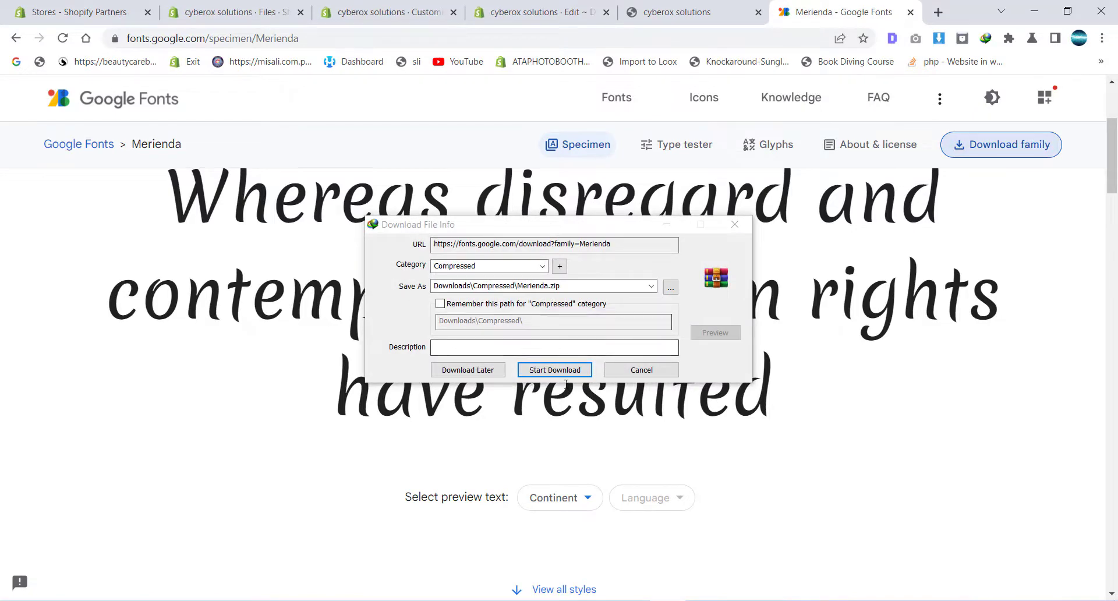
click(564, 374)
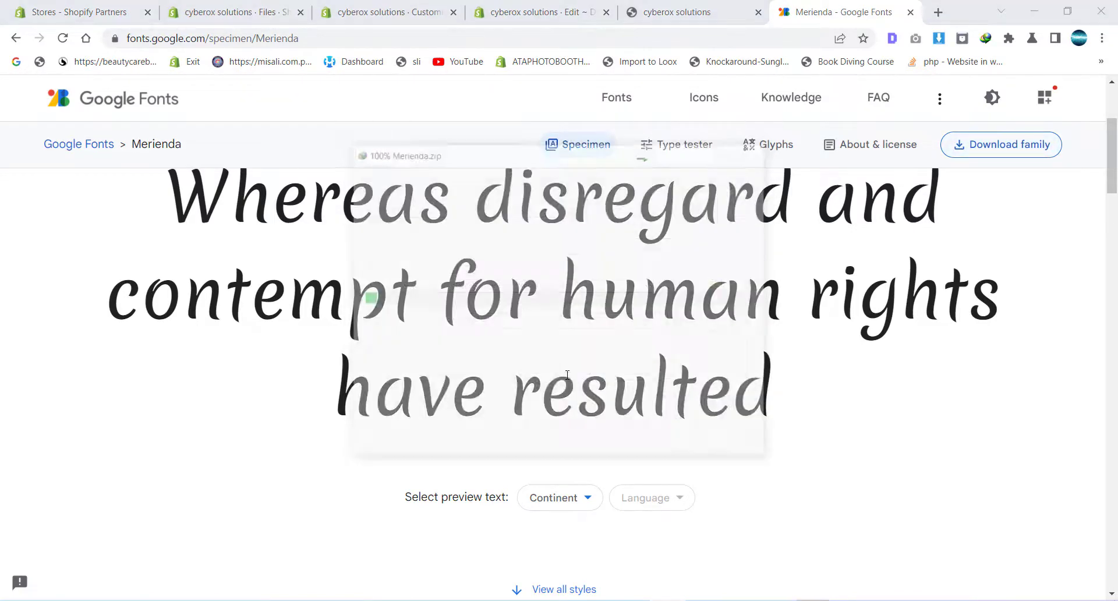
- Extract Merienda.zip and open the extracted Merienda folder
click(600, 356)
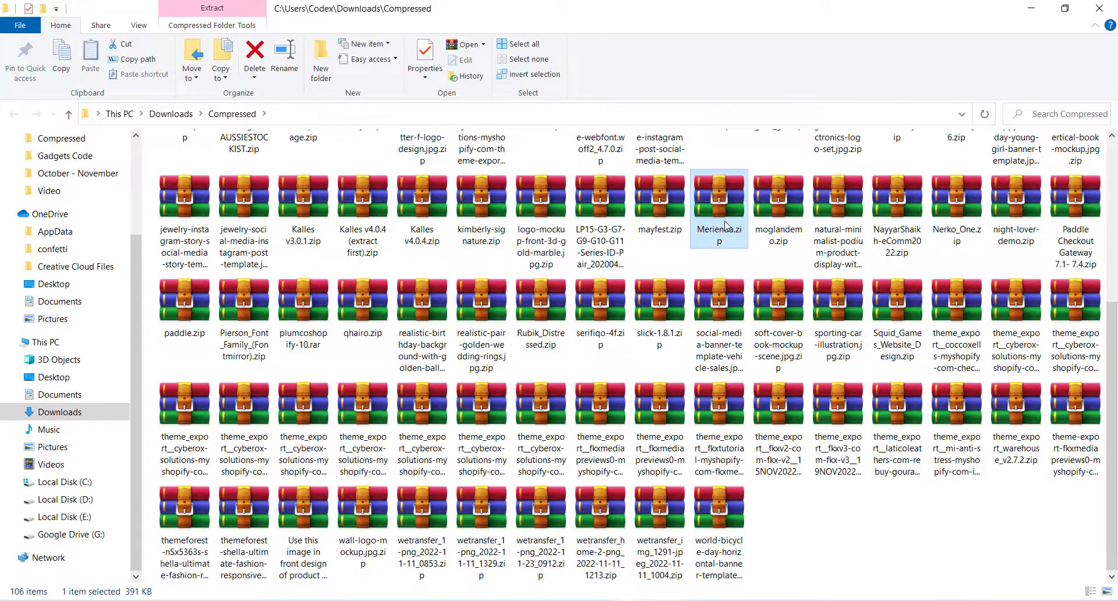
right_click(724, 221)
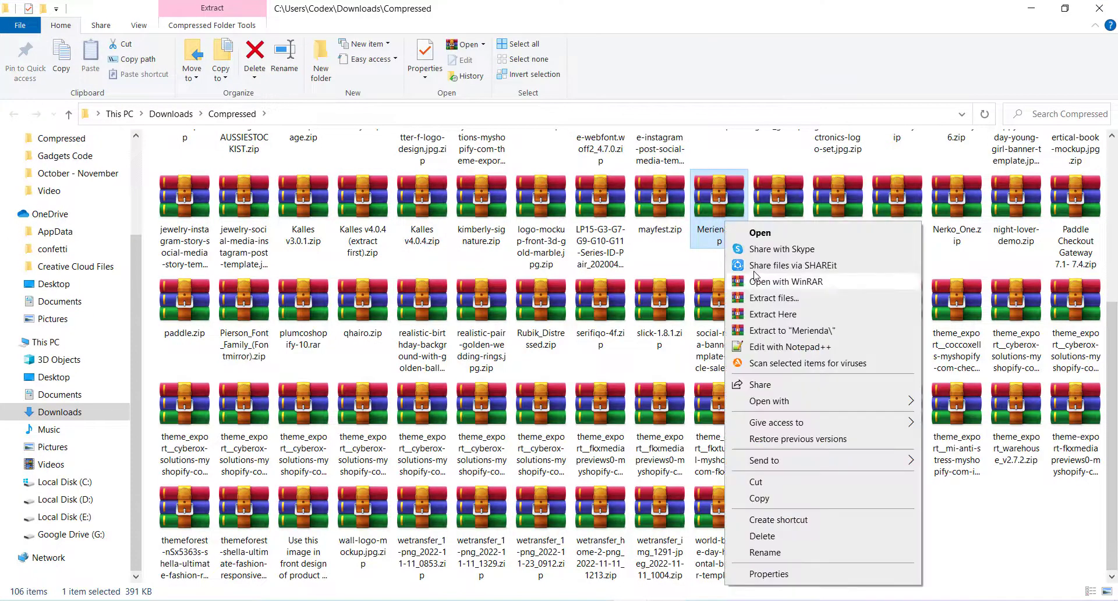
click(772, 298)
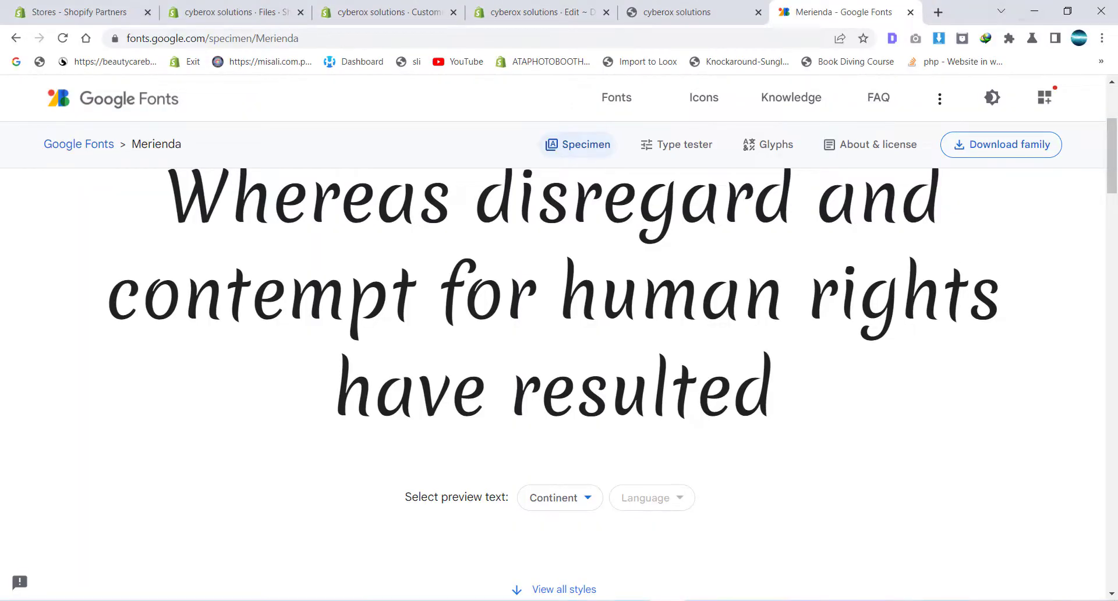
click(774, 557)
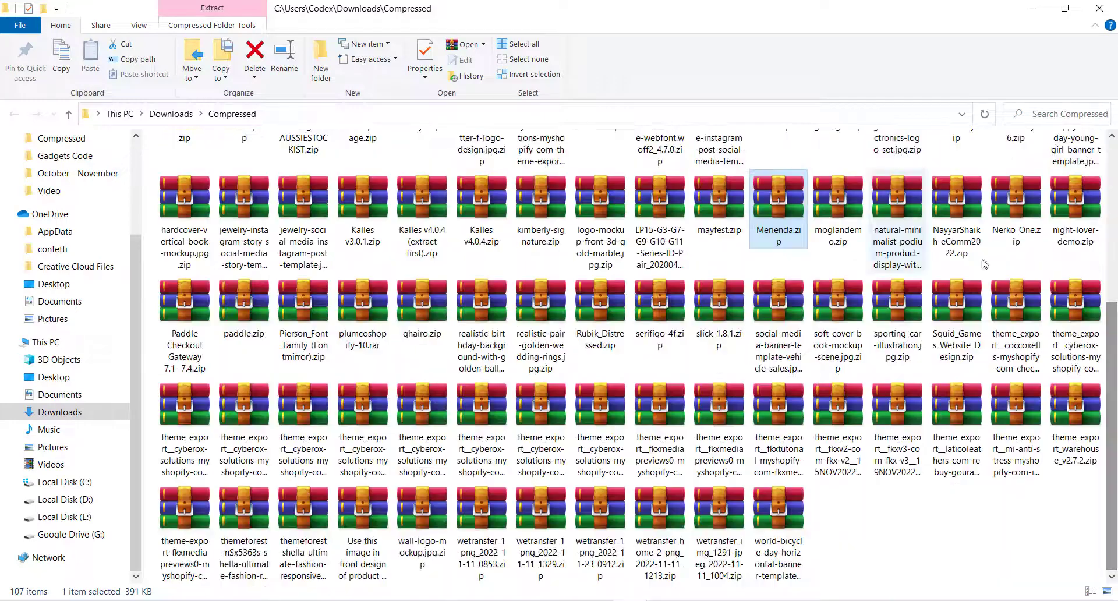
scroll(1115, 207, up, 1)
scroll(1115, 207, up, 2)
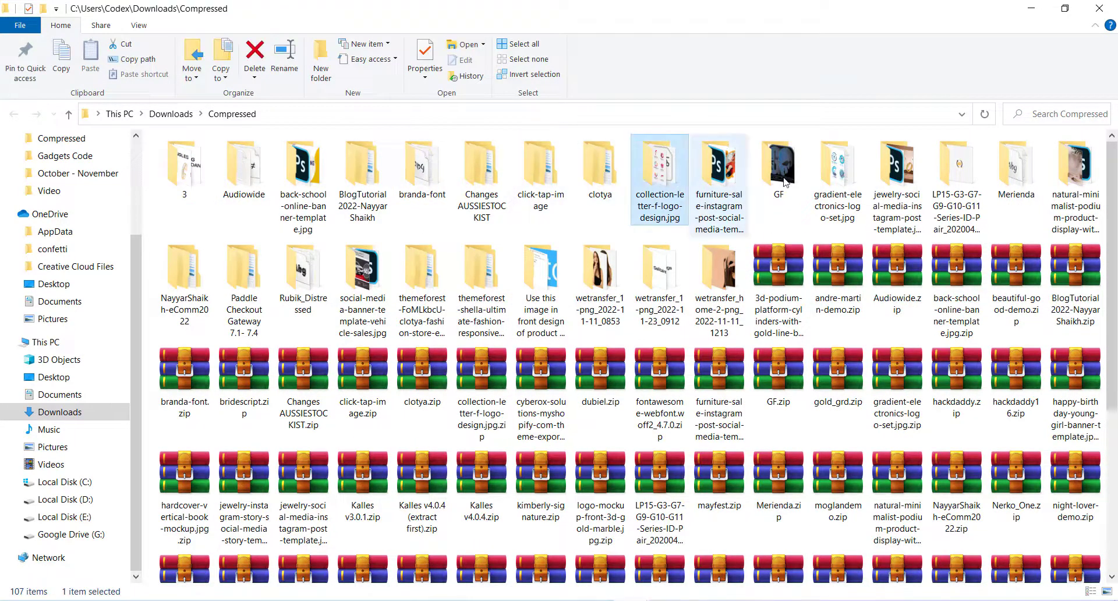
click(852, 183)
double_click(1016, 169)
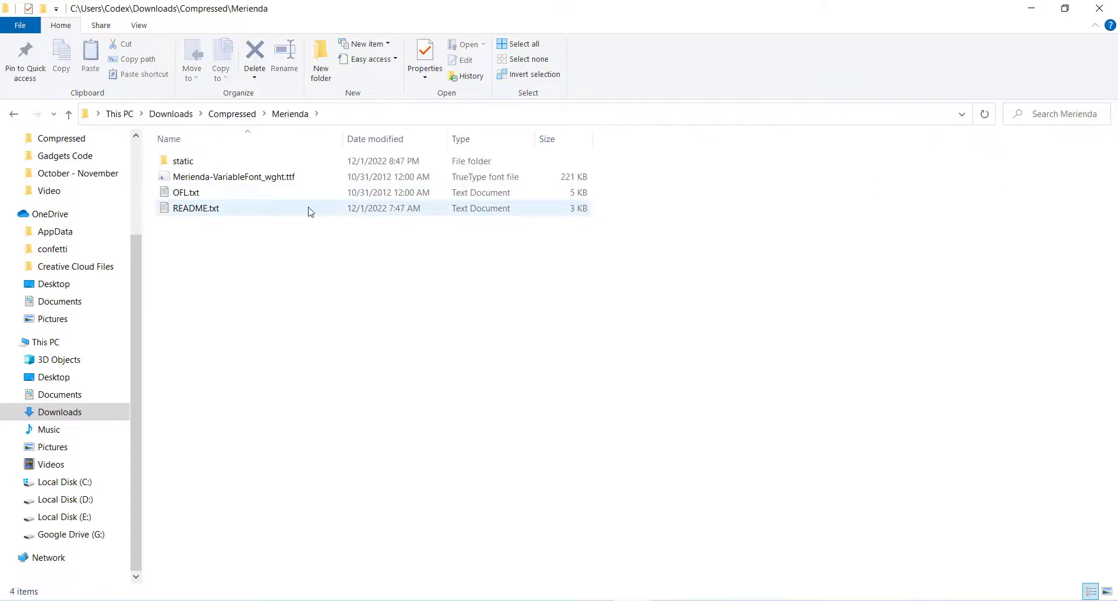
- Rename the Merienda-VariableFont_wght.ttf file to merienda.ttf
click(290, 179)
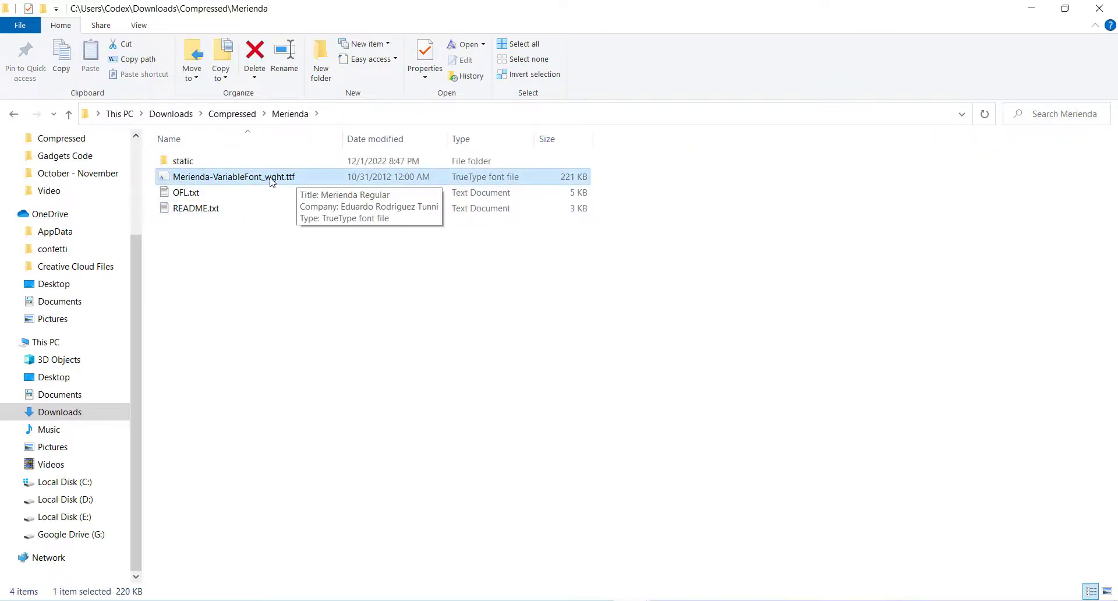
double_click(275, 179)
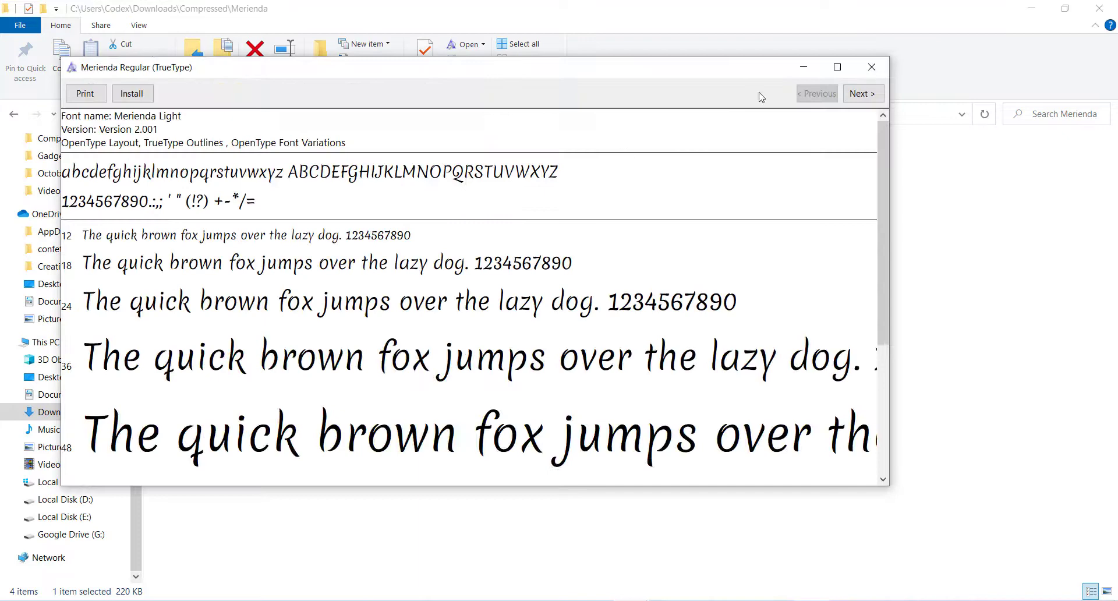
click(874, 76)
click(273, 179)
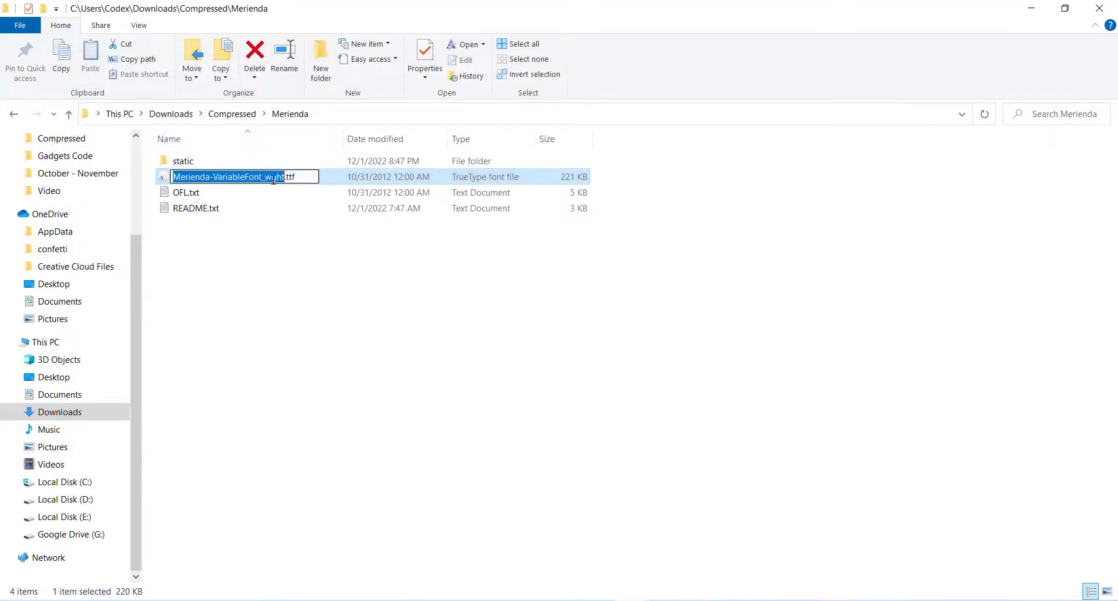
click(225, 180)
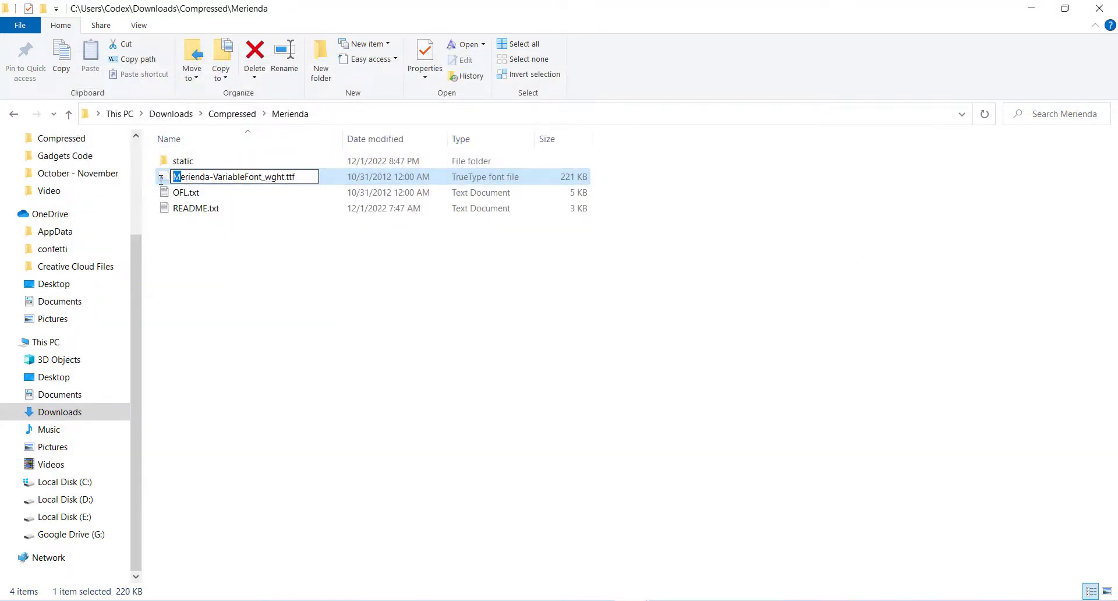
text(m)
double_click(222, 178)
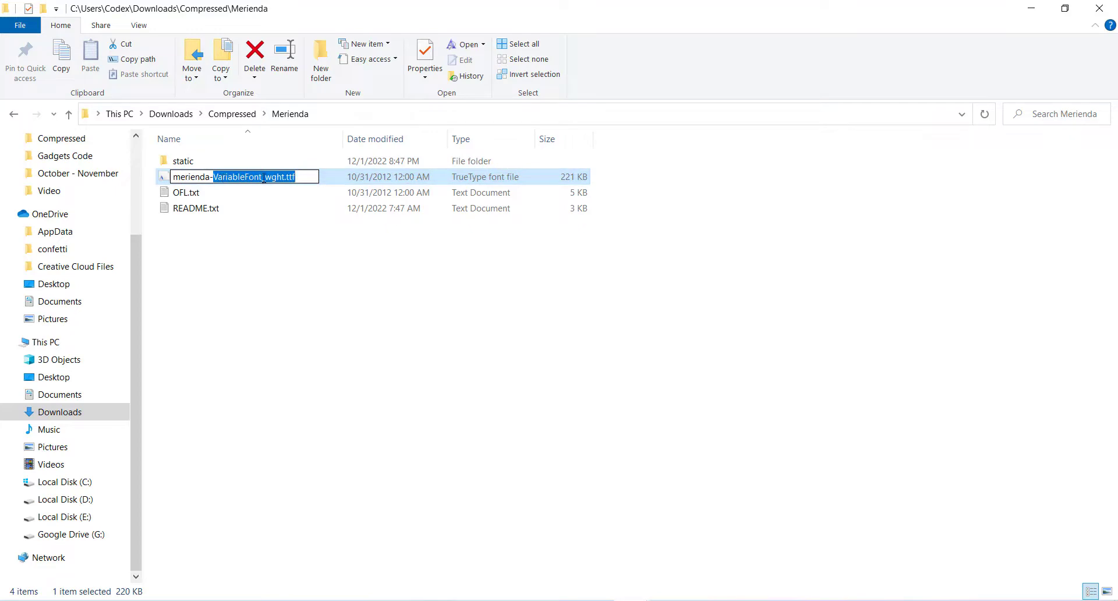
click(271, 177)
key(BackSpace)
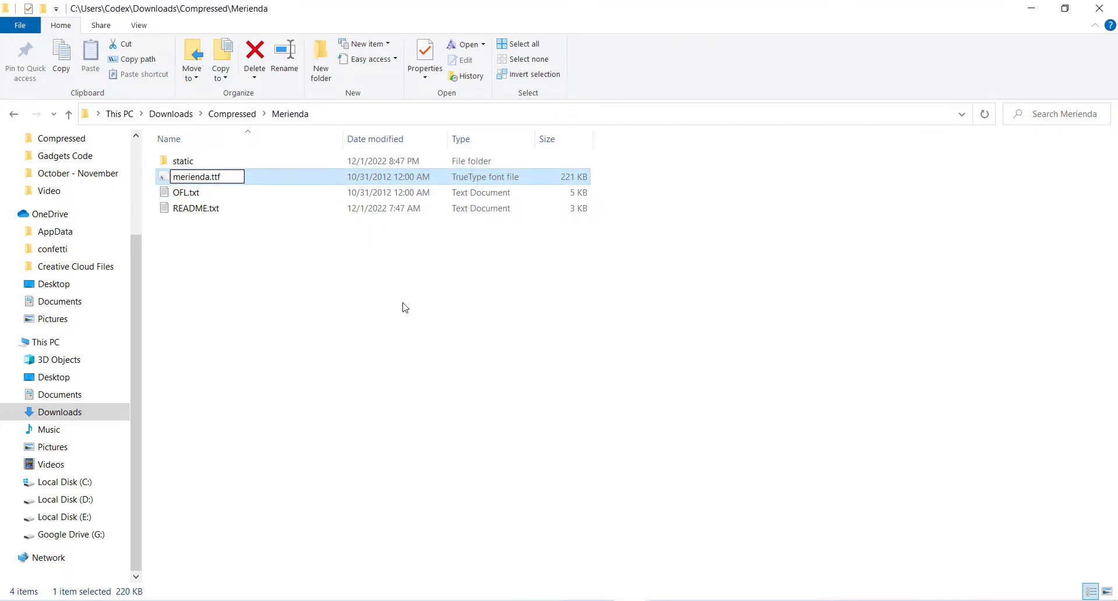
key(Return)
- Search Google for 'ttf to woff2' and open CloudConvert's TTF to WOFF2 converter
click(668, 550)
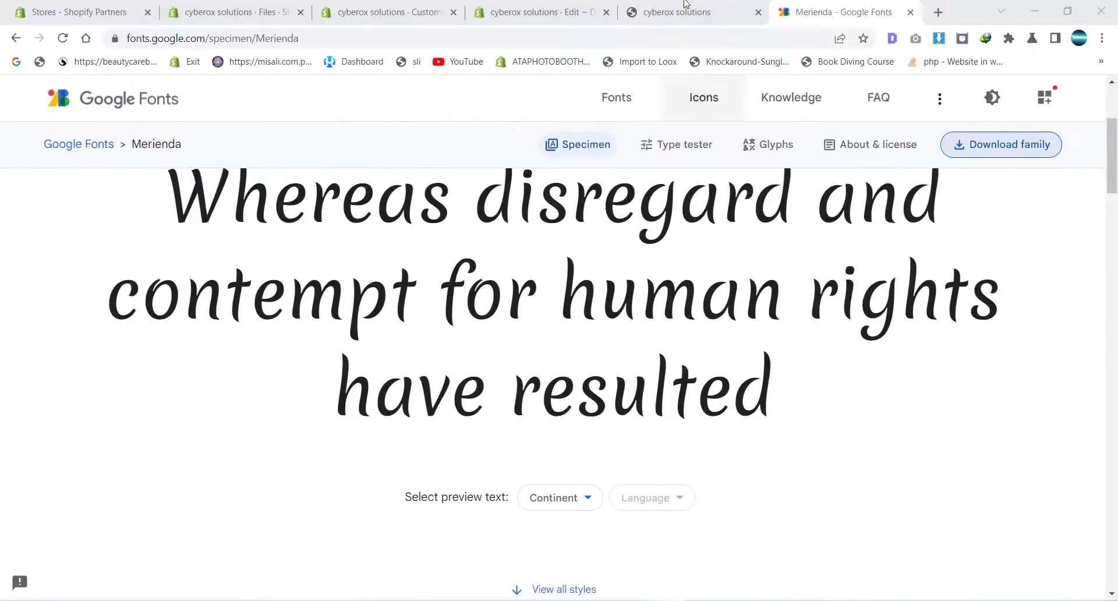
click(938, 11)
text(.ttf to woff2)
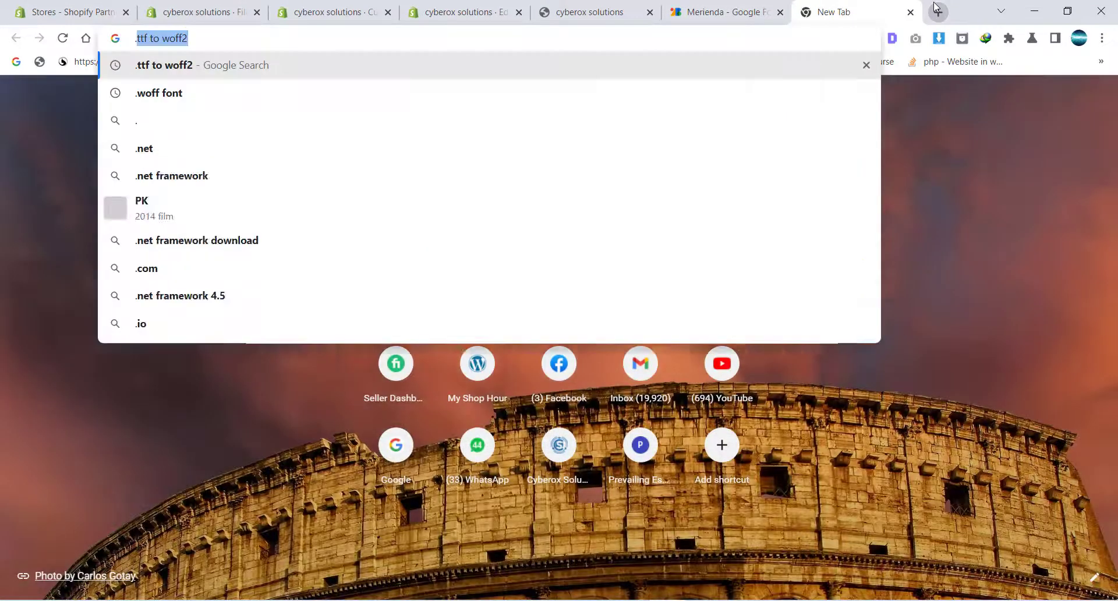
key(Return)
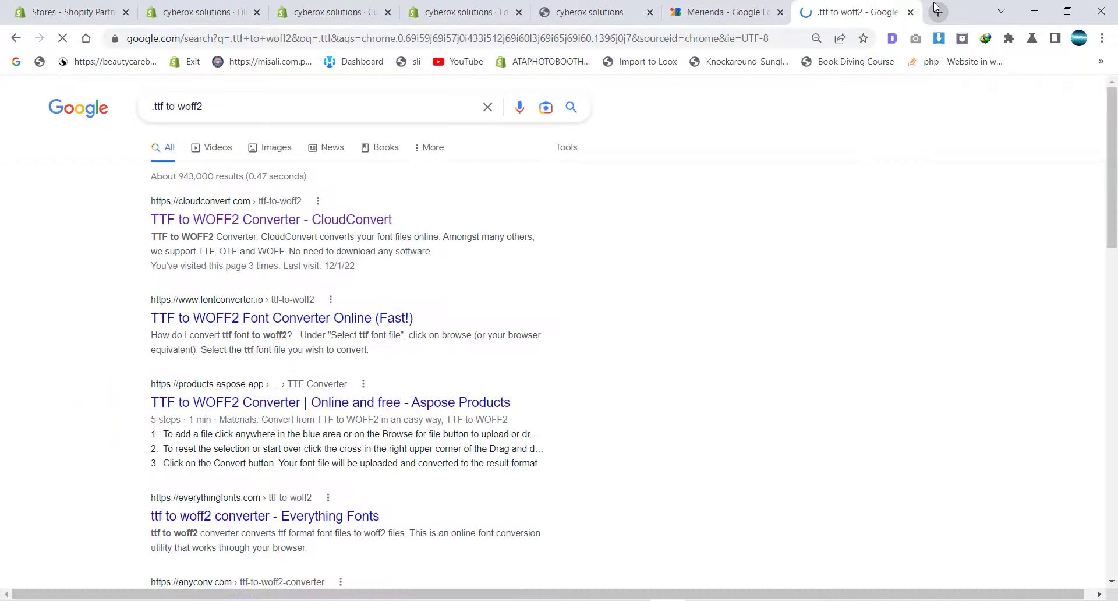
click(310, 226)
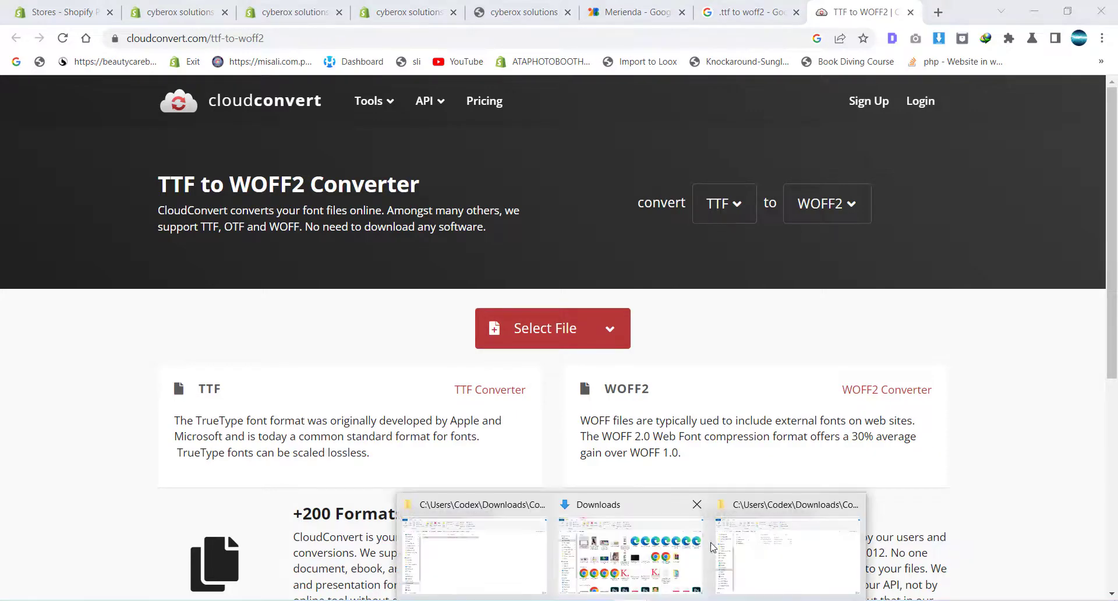
- Load merienda.ttf into CloudConvert using the copied Merienda folder path
click(722, 547)
click(417, 112)
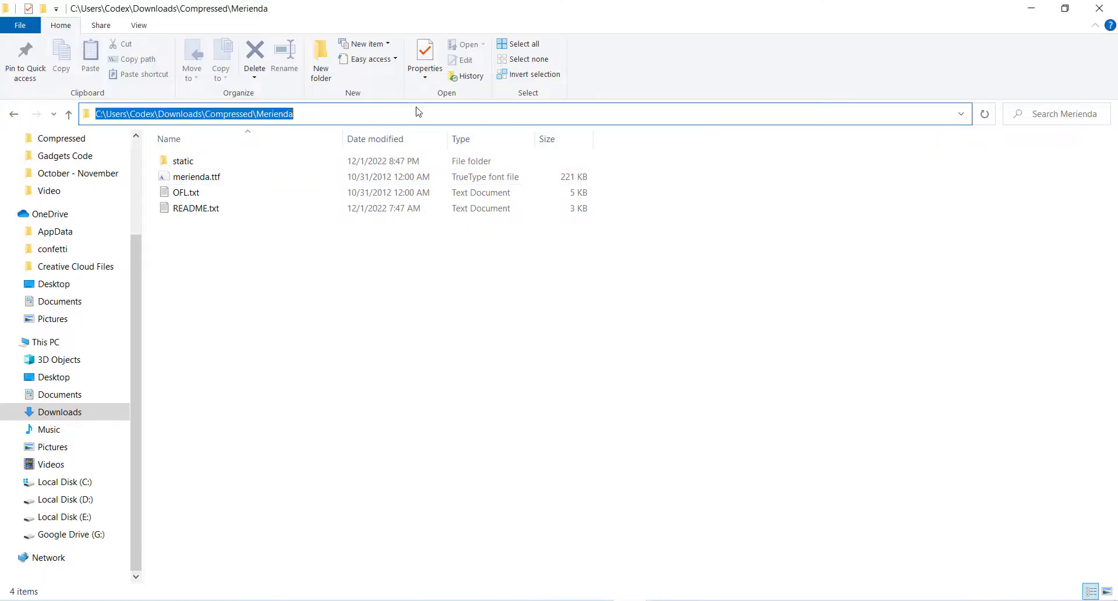
right_click(439, 119)
click(518, 153)
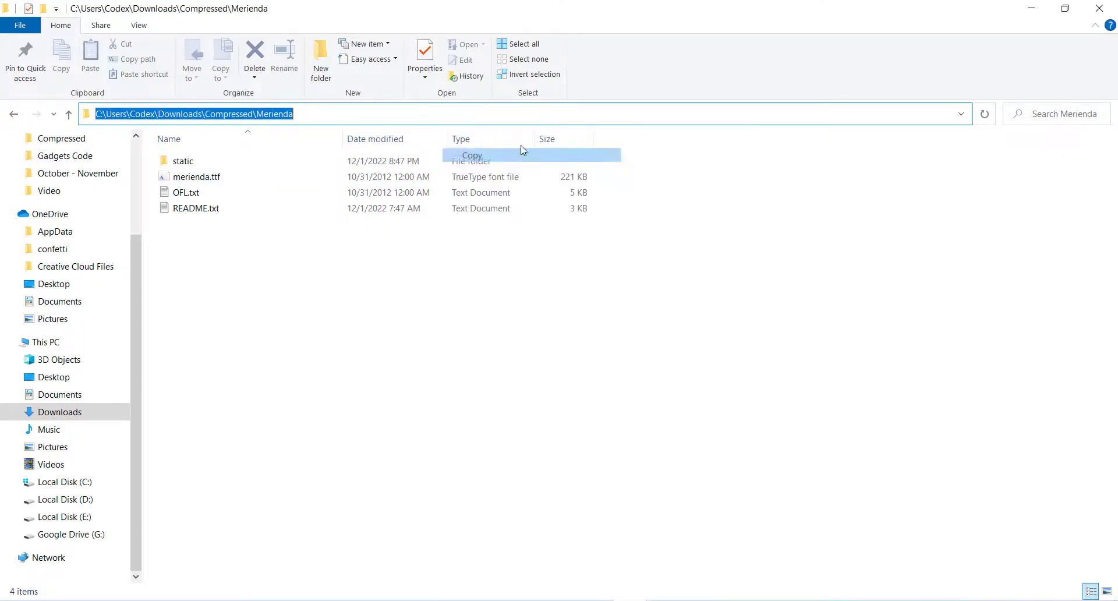
click(1044, 5)
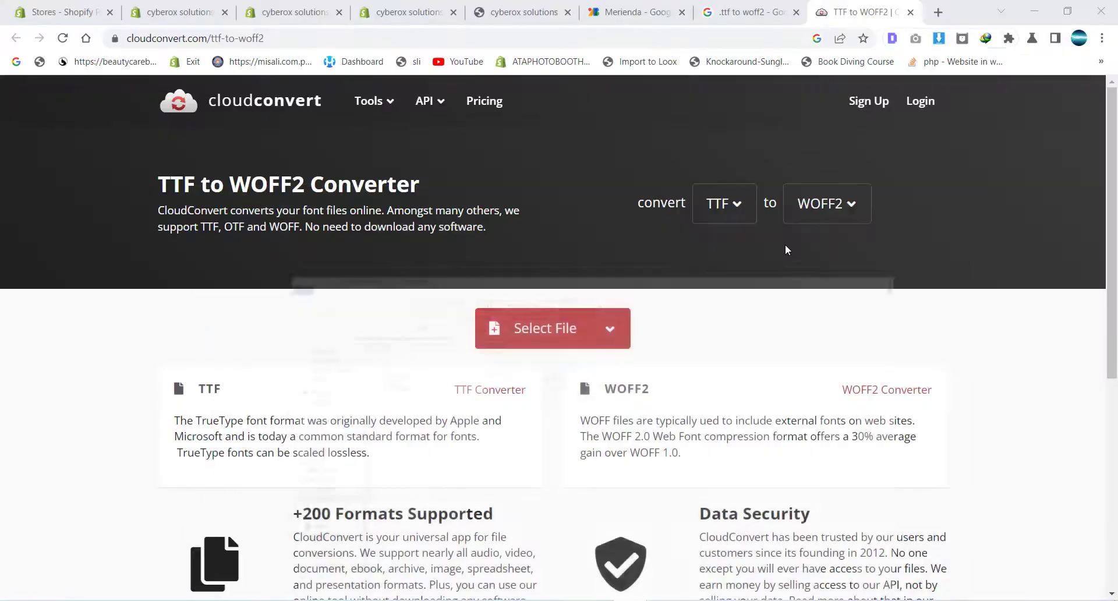
click(566, 329)
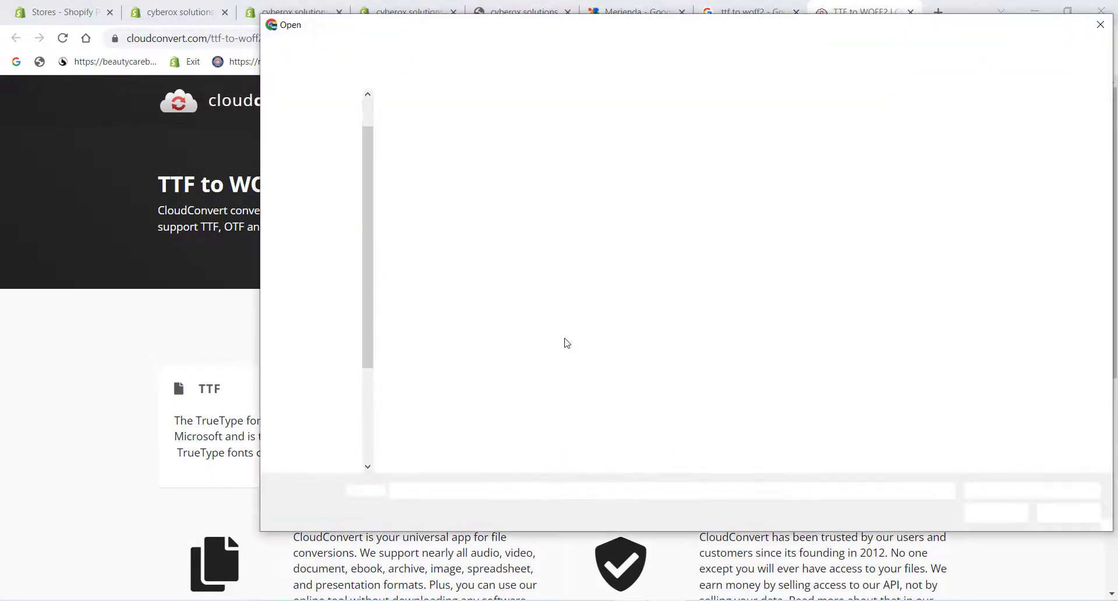
key(ctrl+v)
click(980, 514)
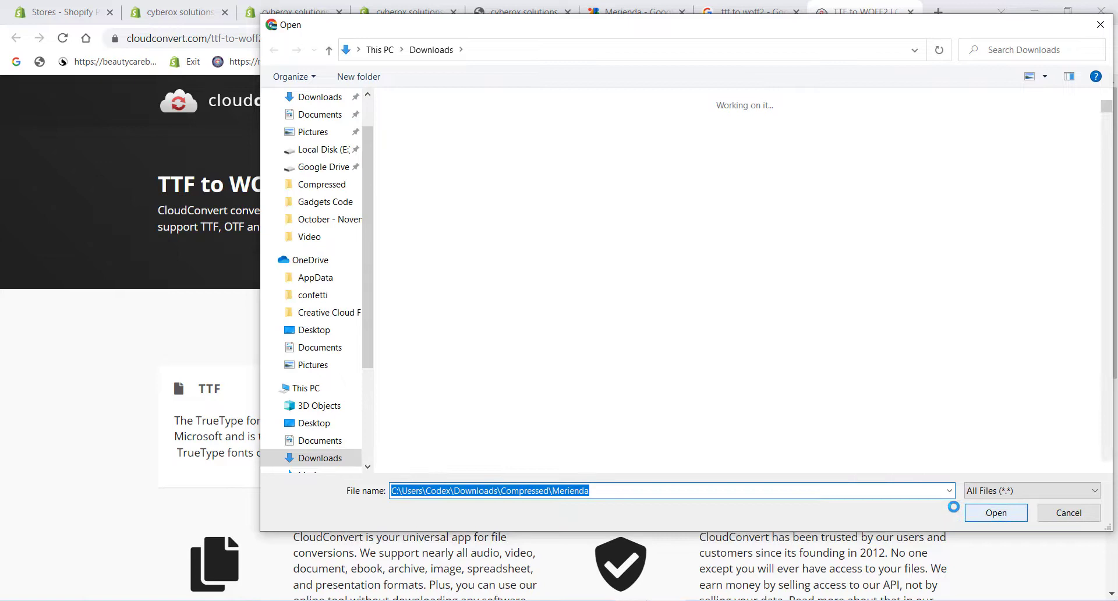
double_click(431, 135)
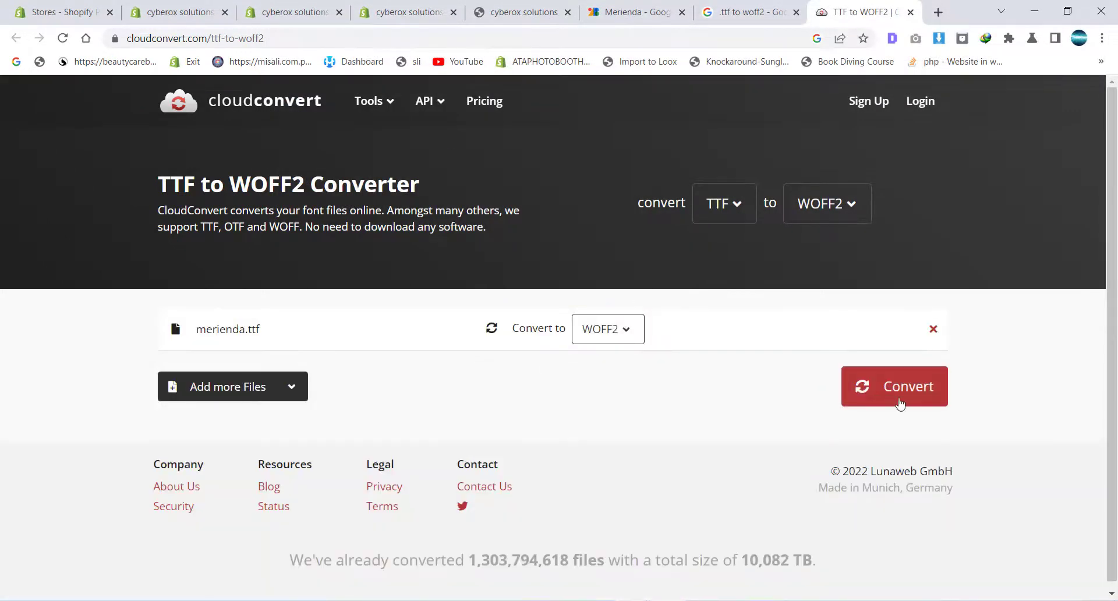
- Convert merienda.ttf to WOFF2 and download merienda.woff2
click(900, 403)
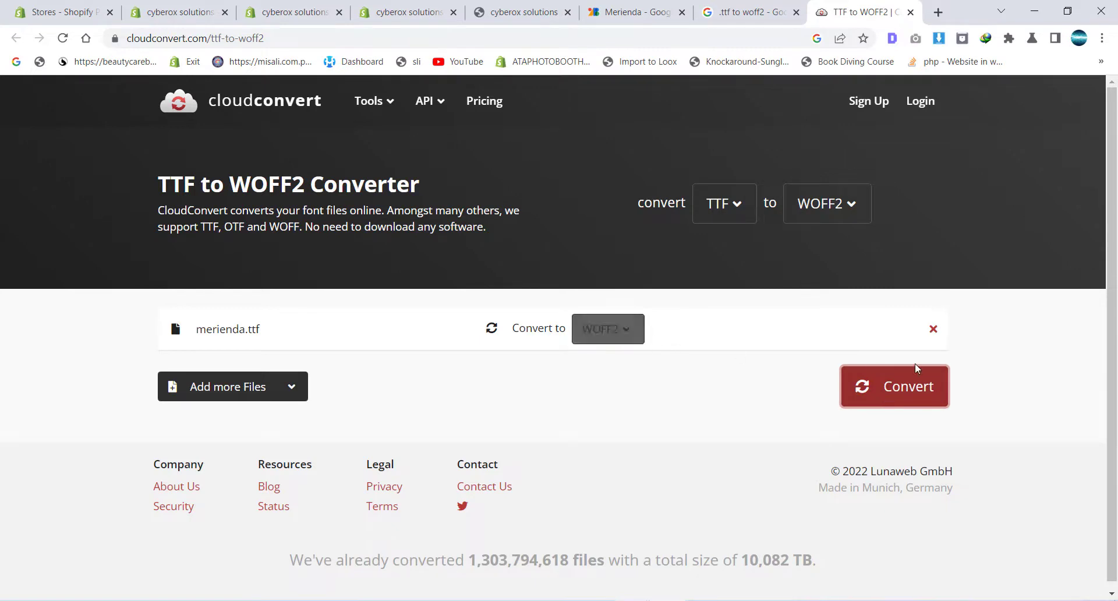
click(615, 332)
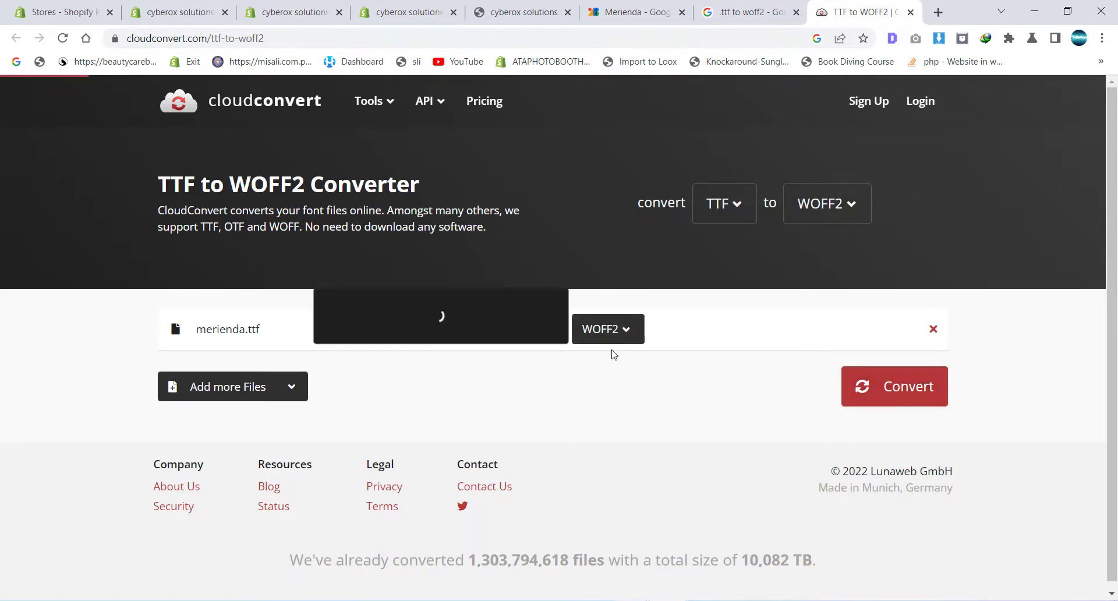
click(411, 398)
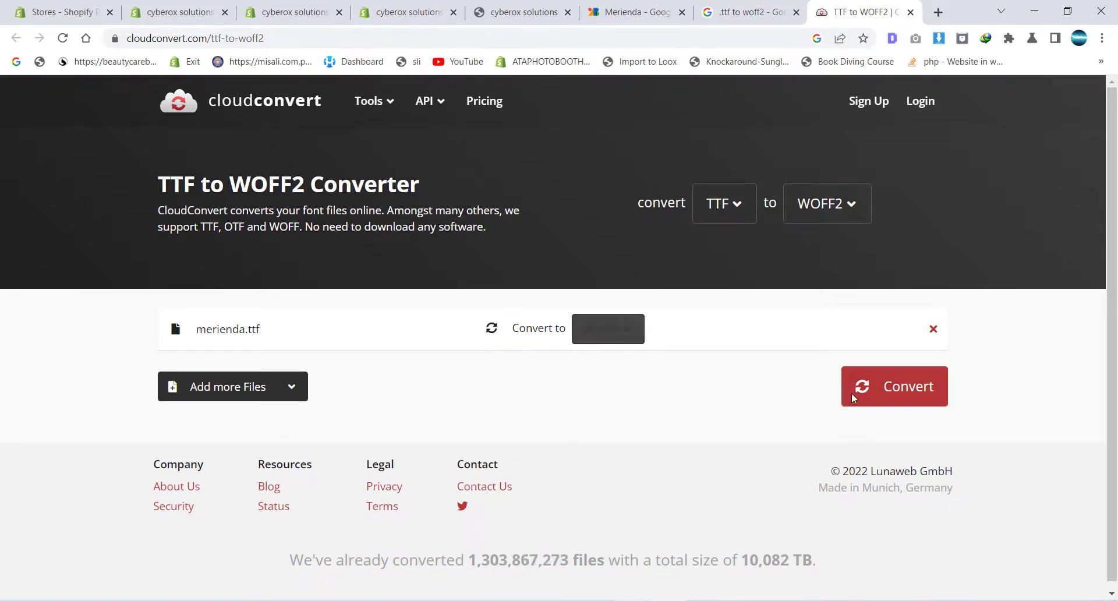
click(924, 389)
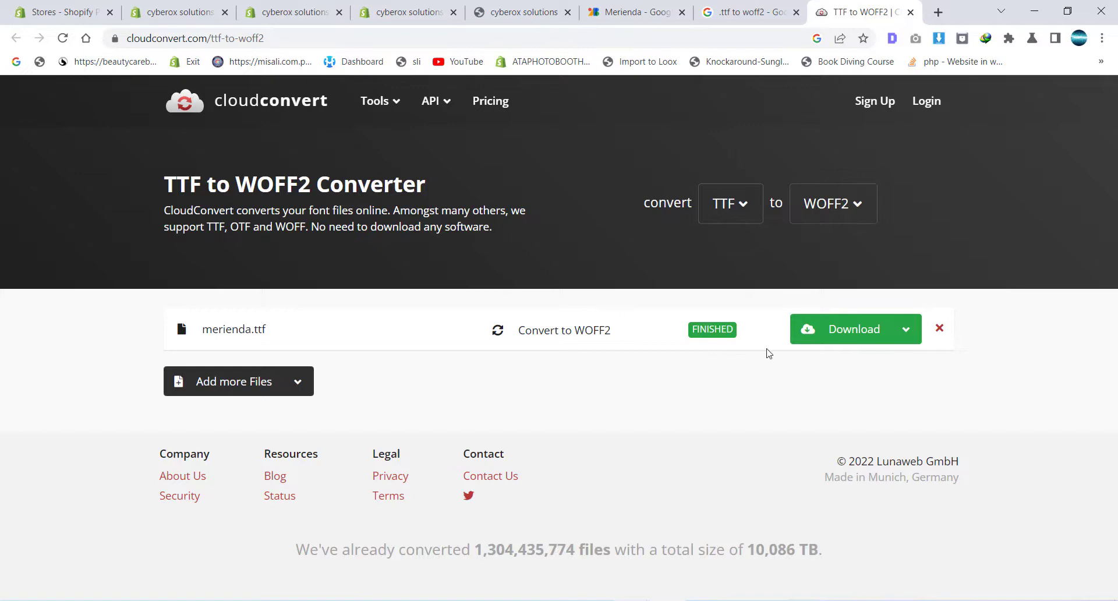
click(855, 335)
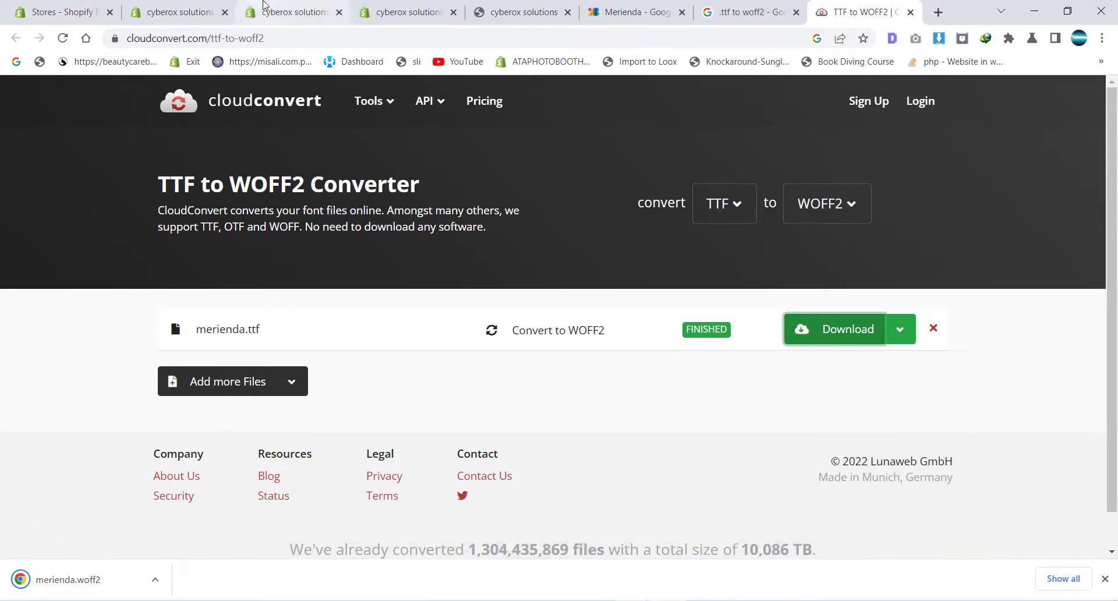
click(146, 5)
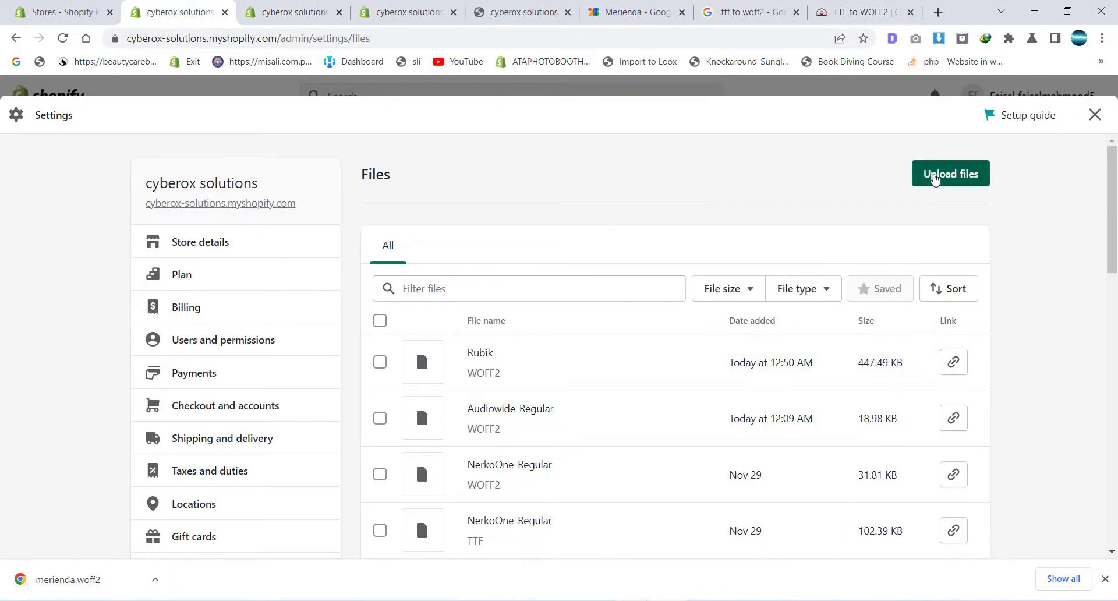
- Upload merienda.woff2 from Downloads to the store's Files
click(933, 176)
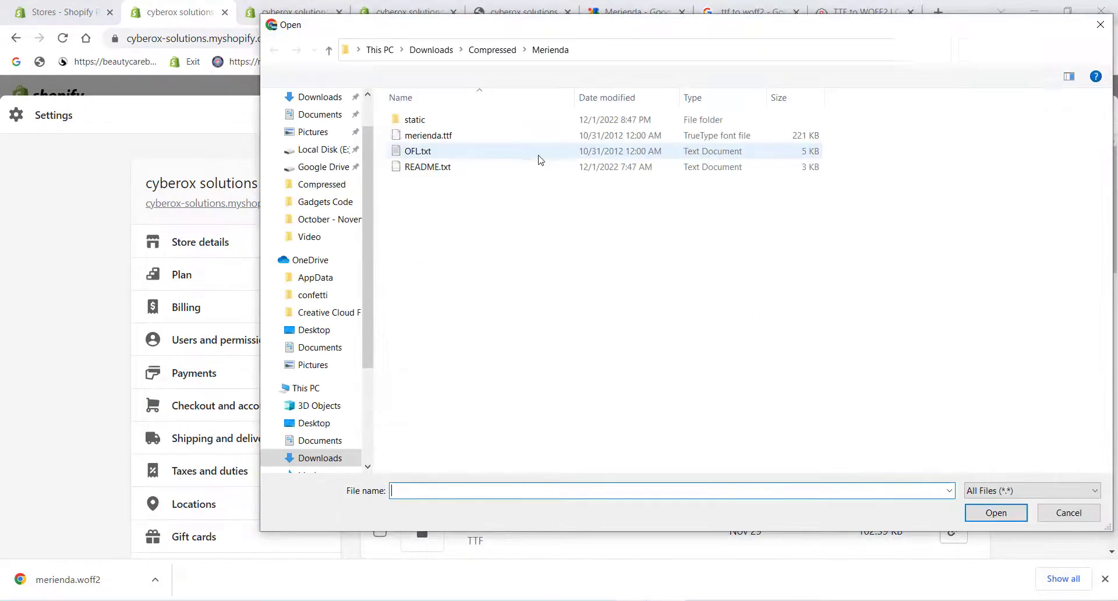
scroll(356, 112, up, 1)
click(326, 143)
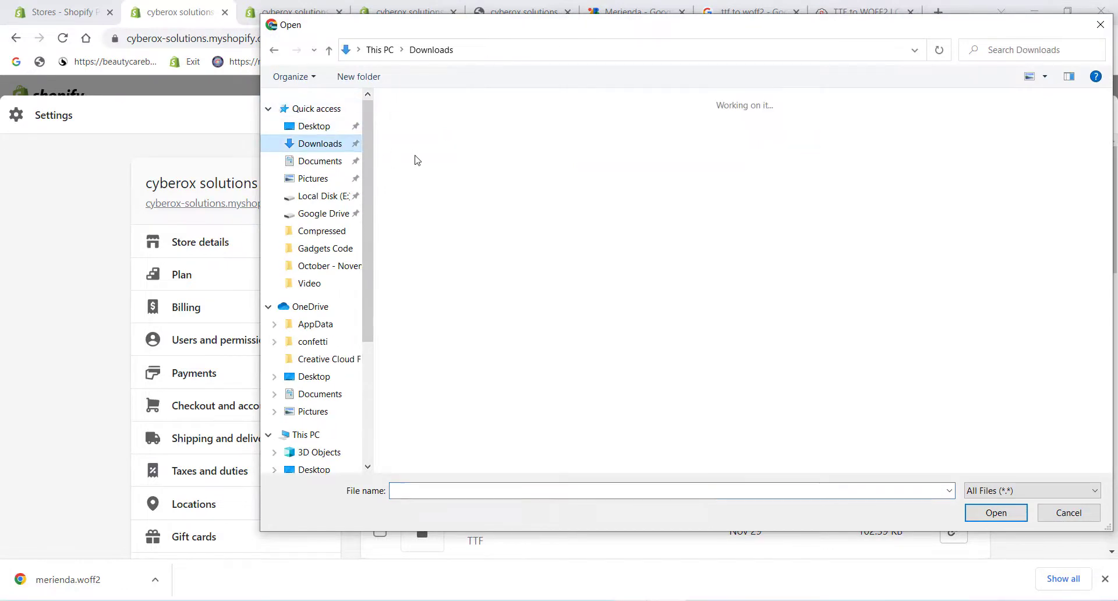
scroll(442, 178, up, 2)
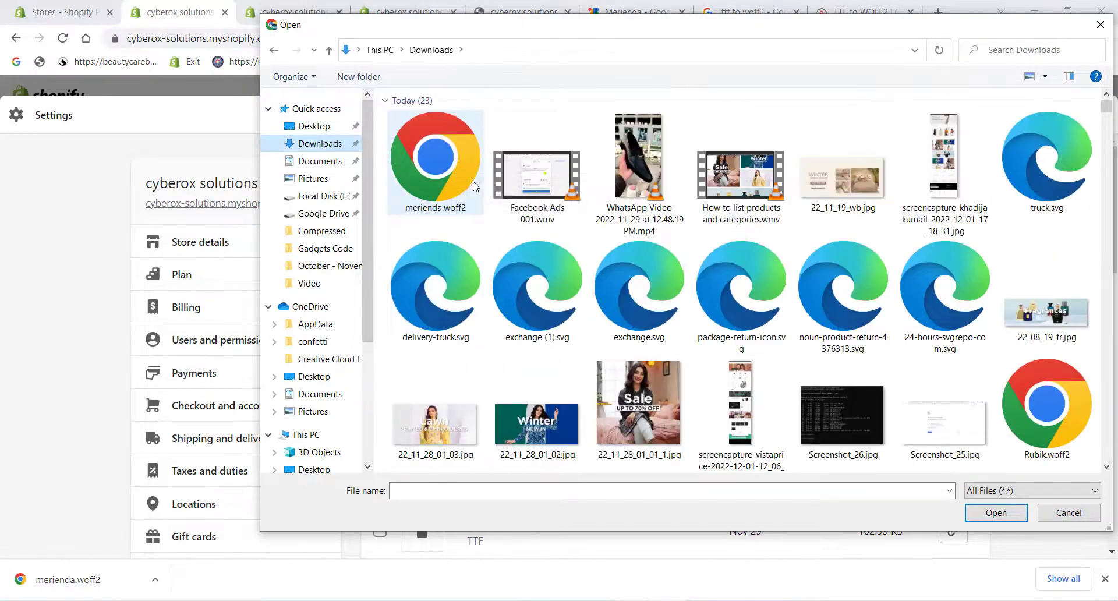
double_click(457, 156)
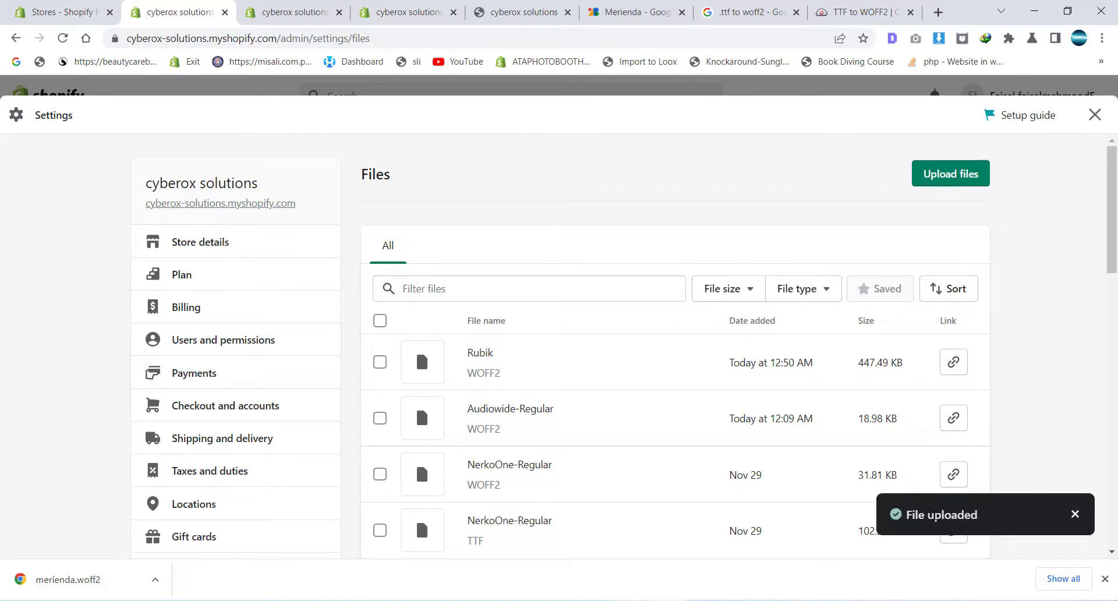
- Copy the uploaded merienda file's link for the theme's Custom Font settings
scroll(724, 349, down, 3)
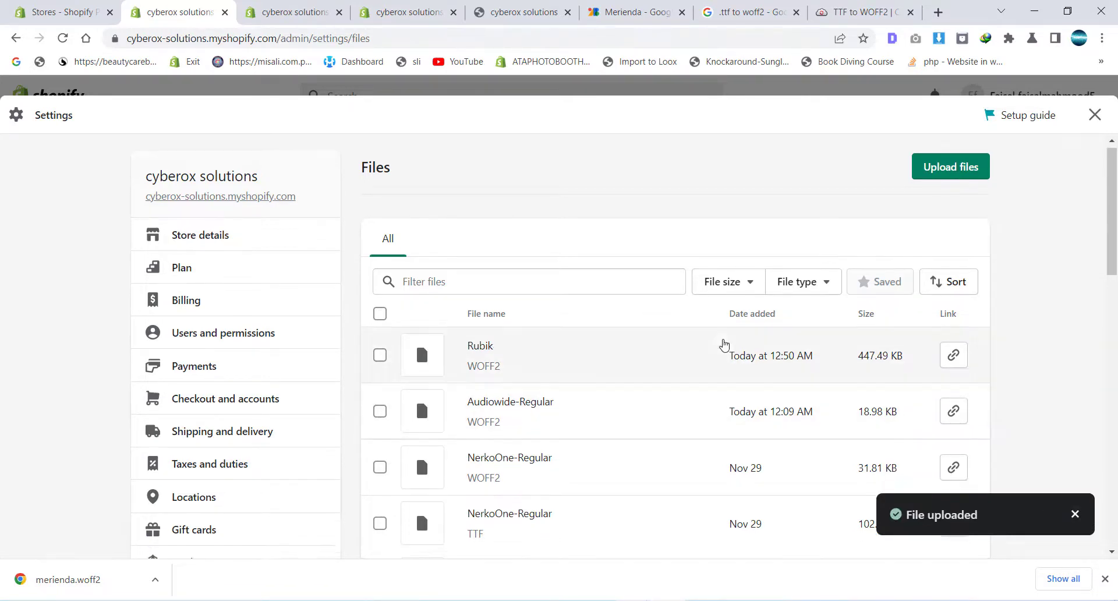
scroll(537, 314, up, 2)
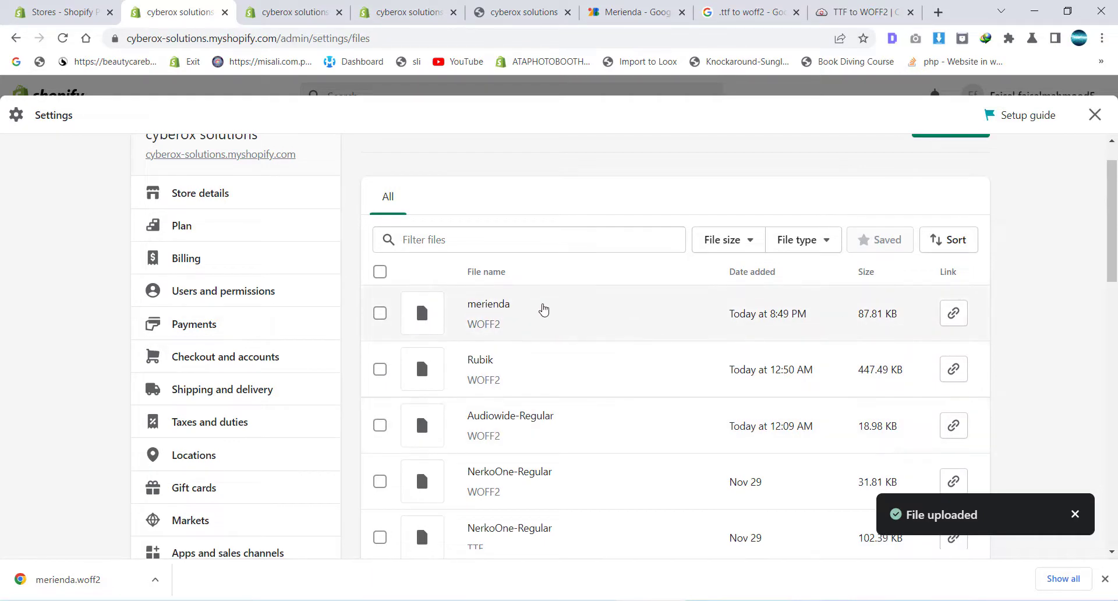
click(952, 315)
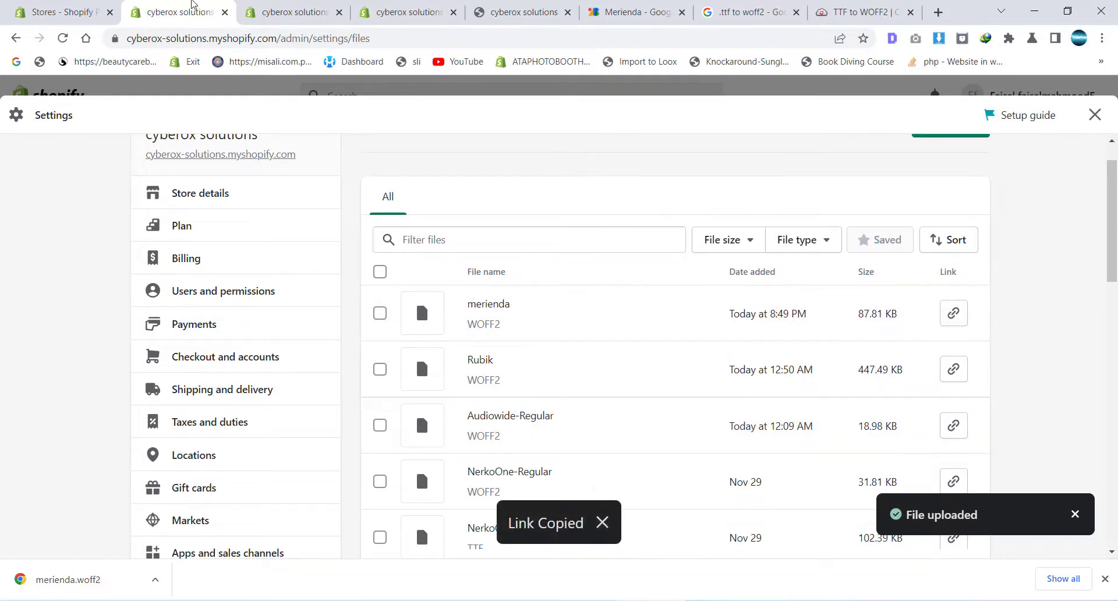
click(422, 13)
- Replace the custom font link with the merienda file link and rename nerko to marienda
click(294, 12)
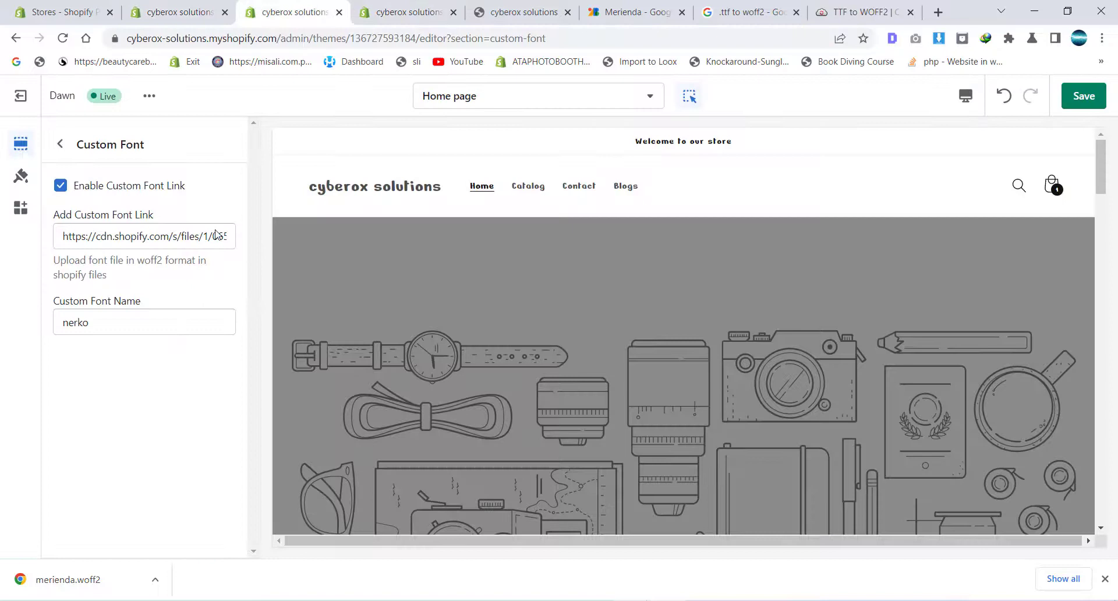
click(211, 238)
key(ctrl+a)
key(ctrl+v)
double_click(143, 319)
text(marie)
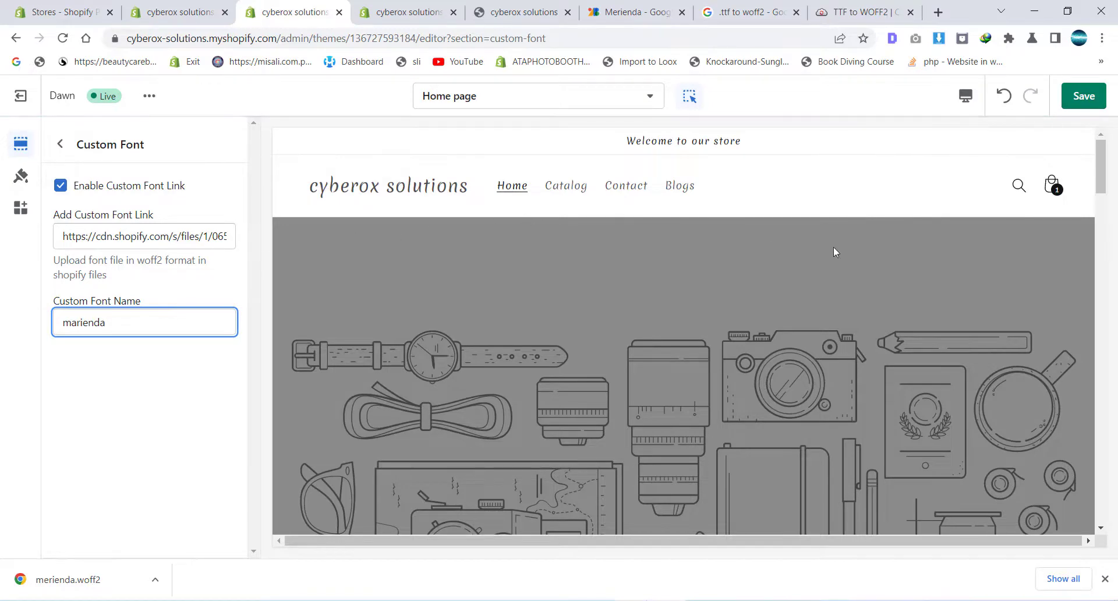
- Save the custom font settings and check custom-font.liquid in the code editor
scroll(883, 236, down, 3)
scroll(795, 254, down, 3)
scroll(685, 329, down, 3)
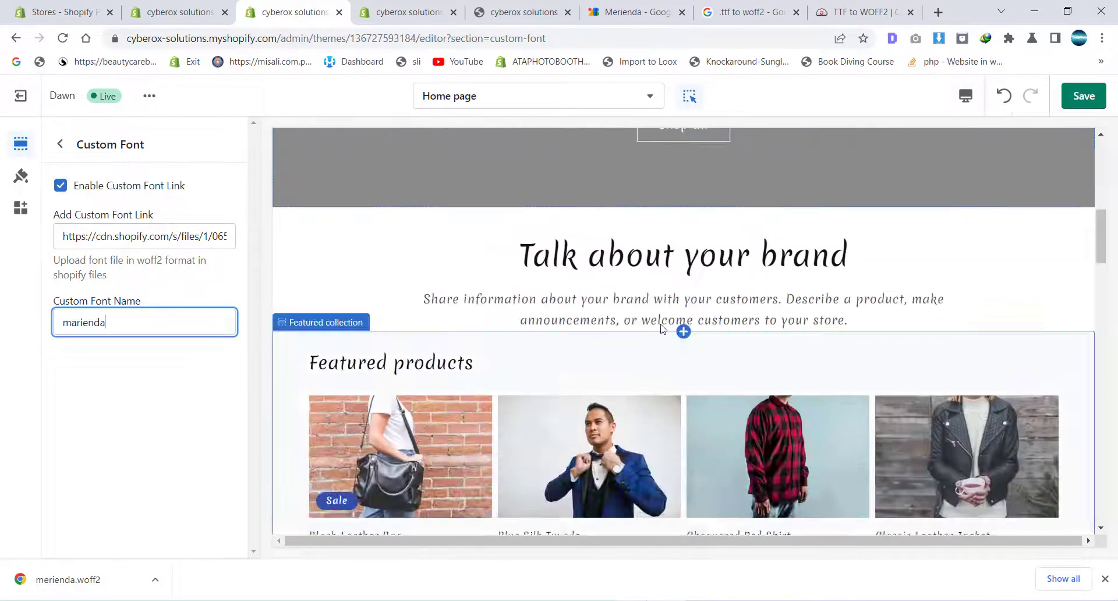
scroll(775, 328, down, 3)
scroll(775, 328, down, 3)
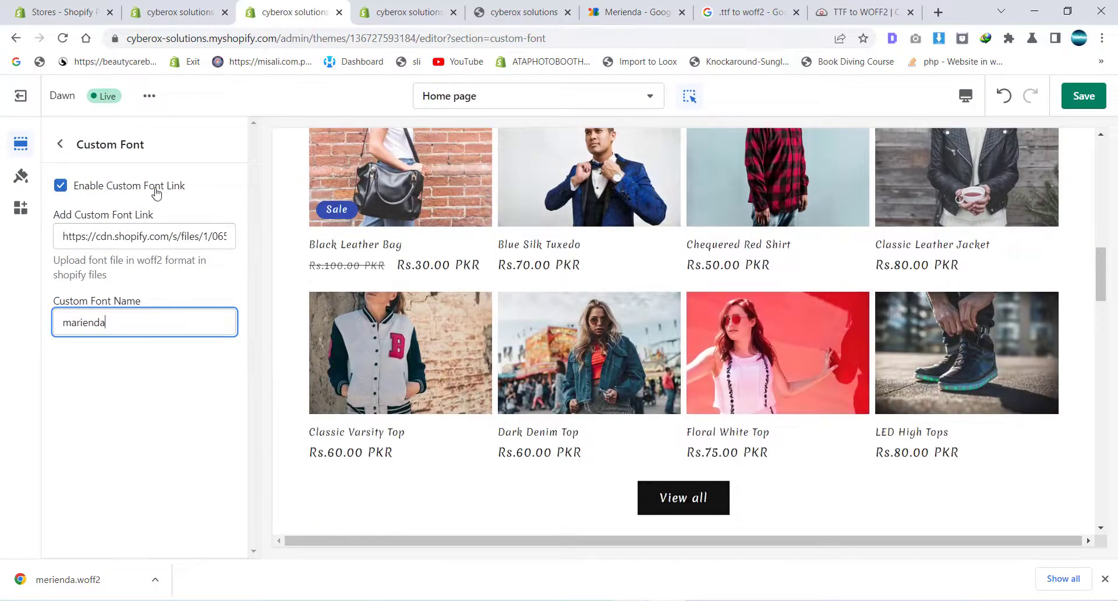
click(1086, 95)
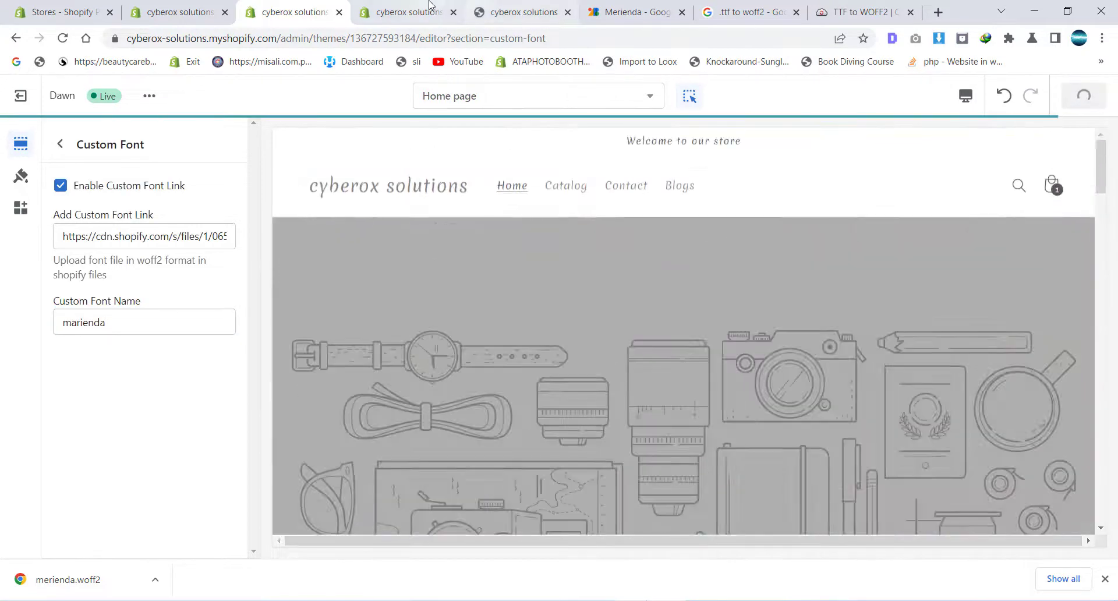
key(ctrl+Tab)
click(285, 143)
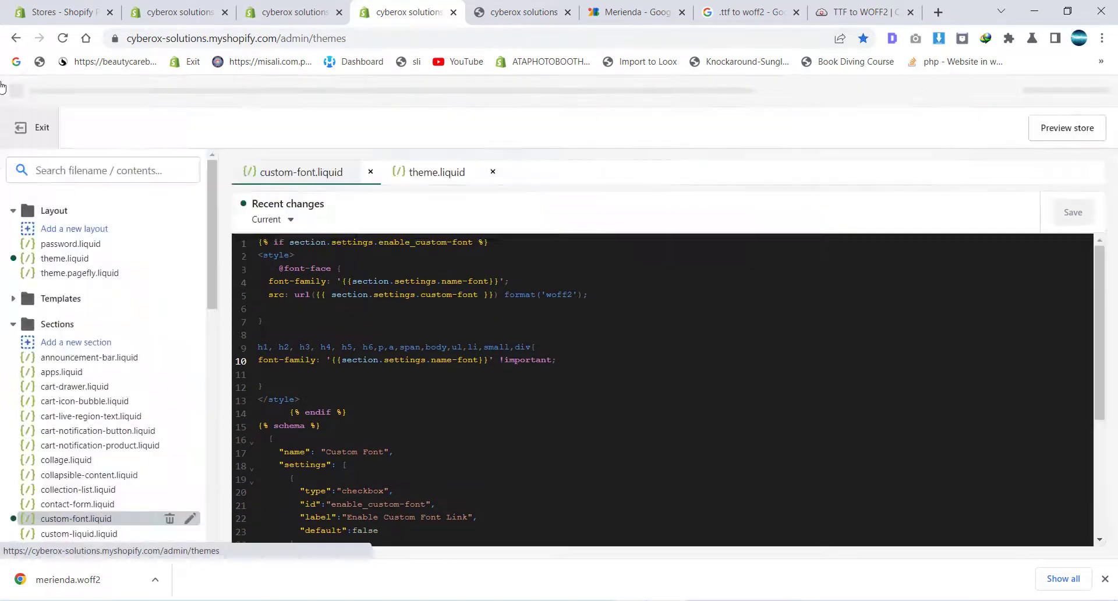
- Preview the Dawn theme with the bar hidden and scroll the Merienda-styled storefront
click(20, 95)
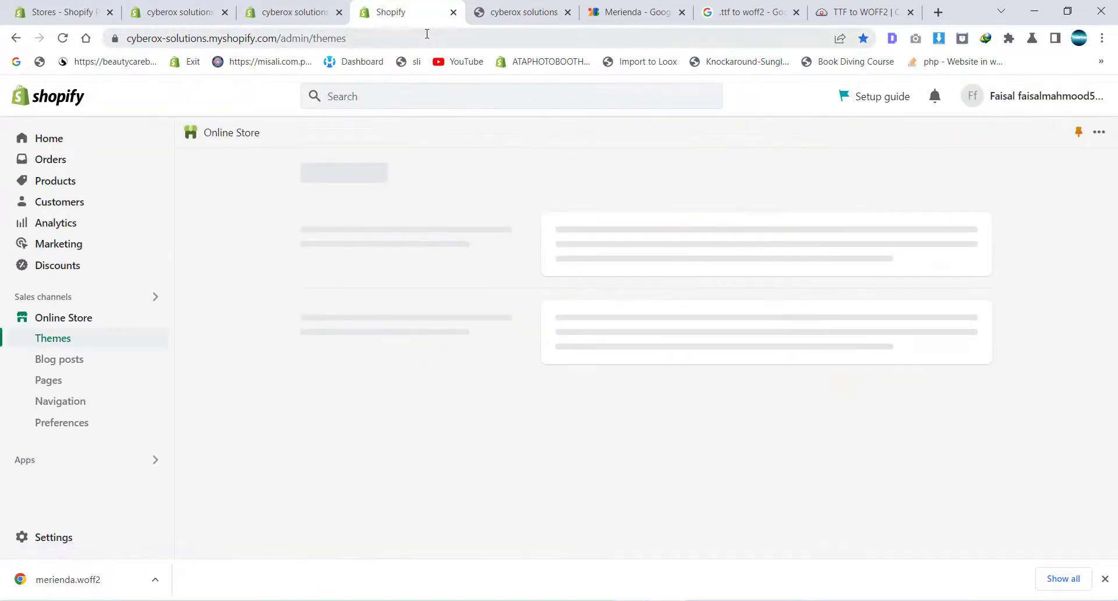
click(515, 12)
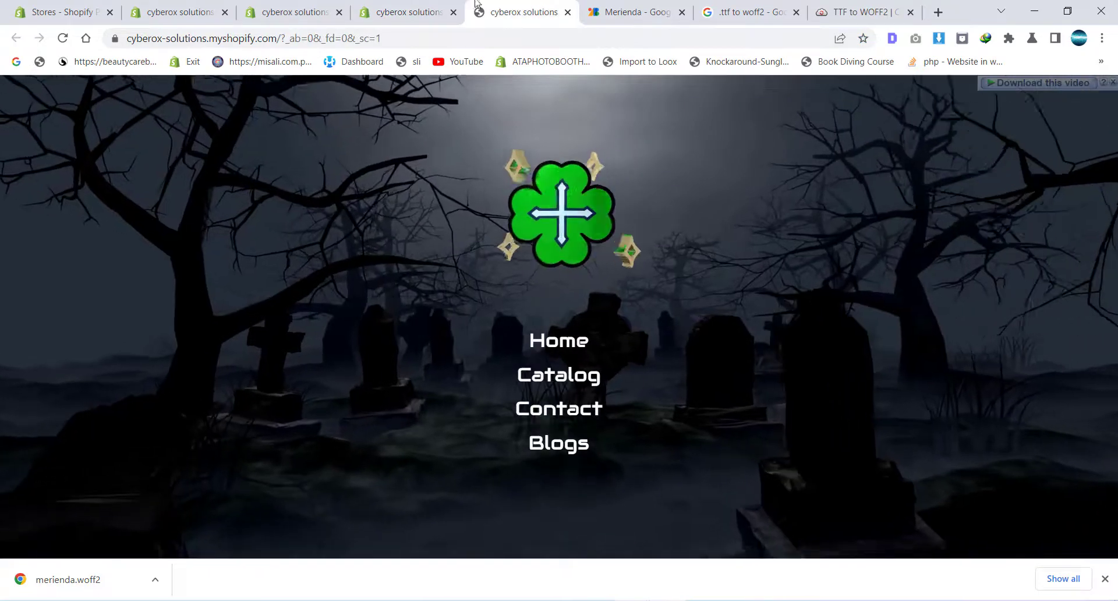
click(379, 5)
scroll(1011, 442, down, 4)
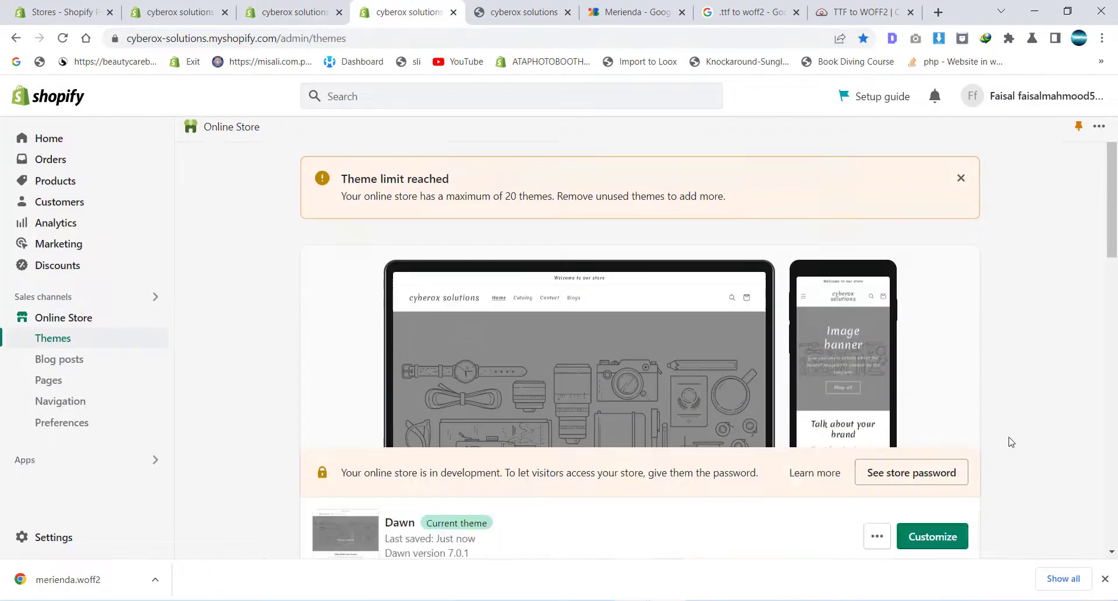
click(873, 349)
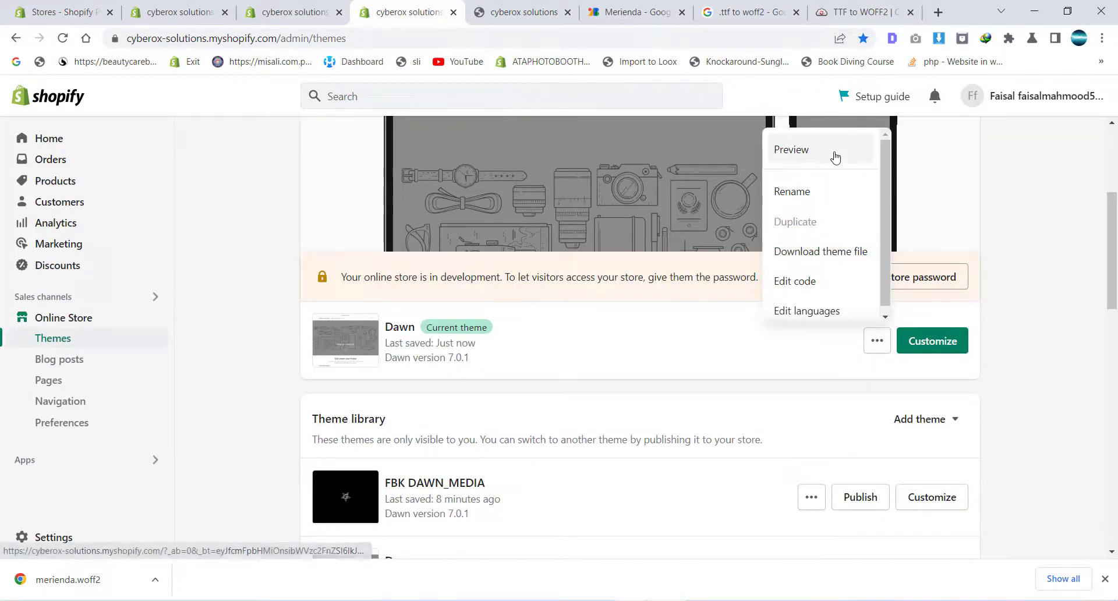
click(835, 154)
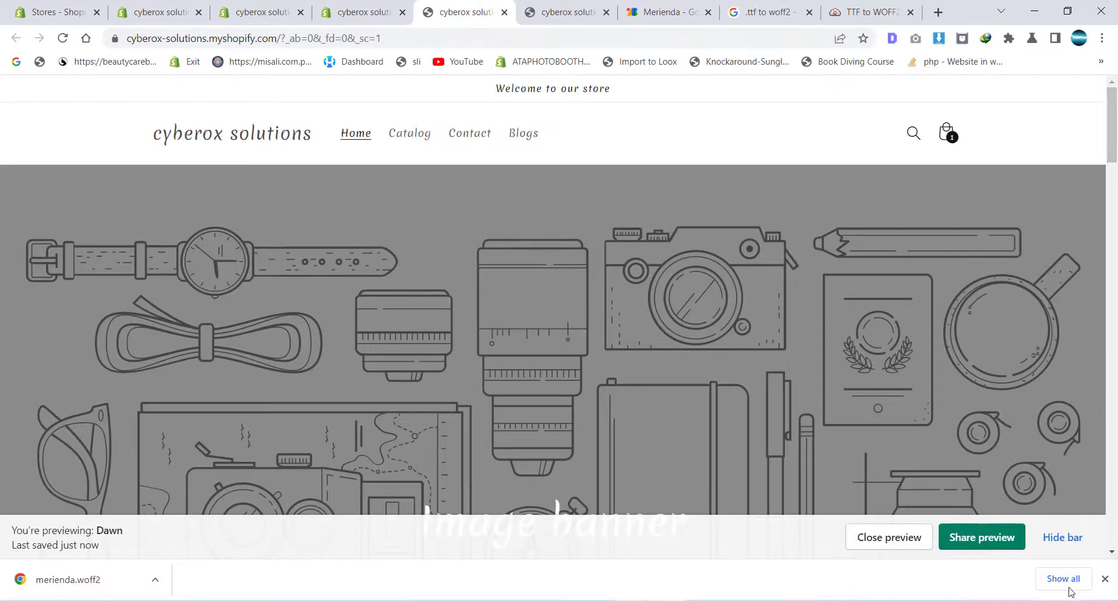
click(1075, 533)
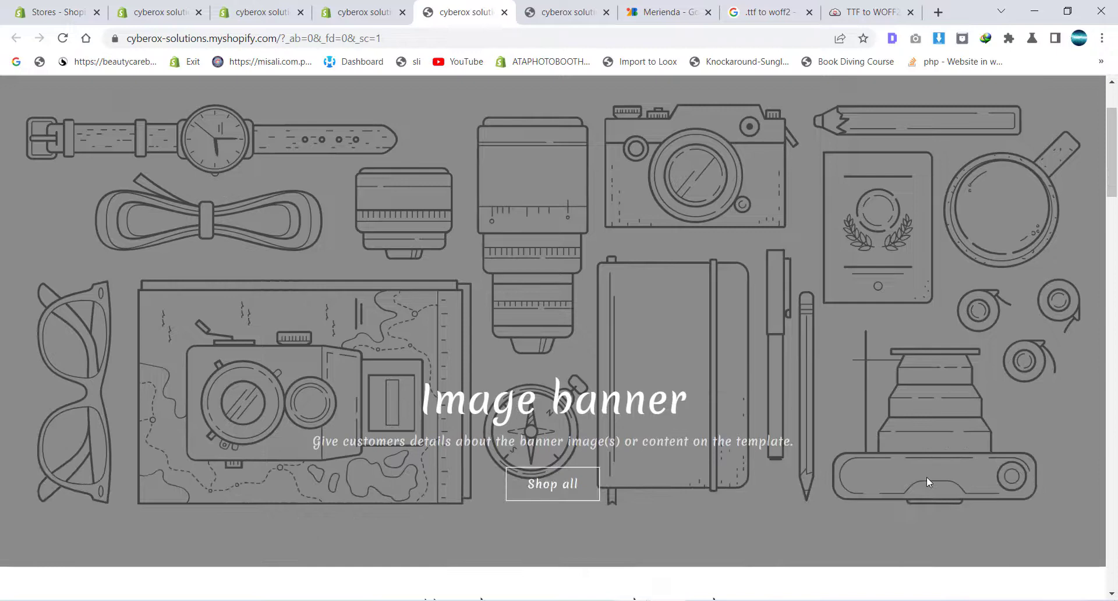
scroll(927, 478, down, 1)
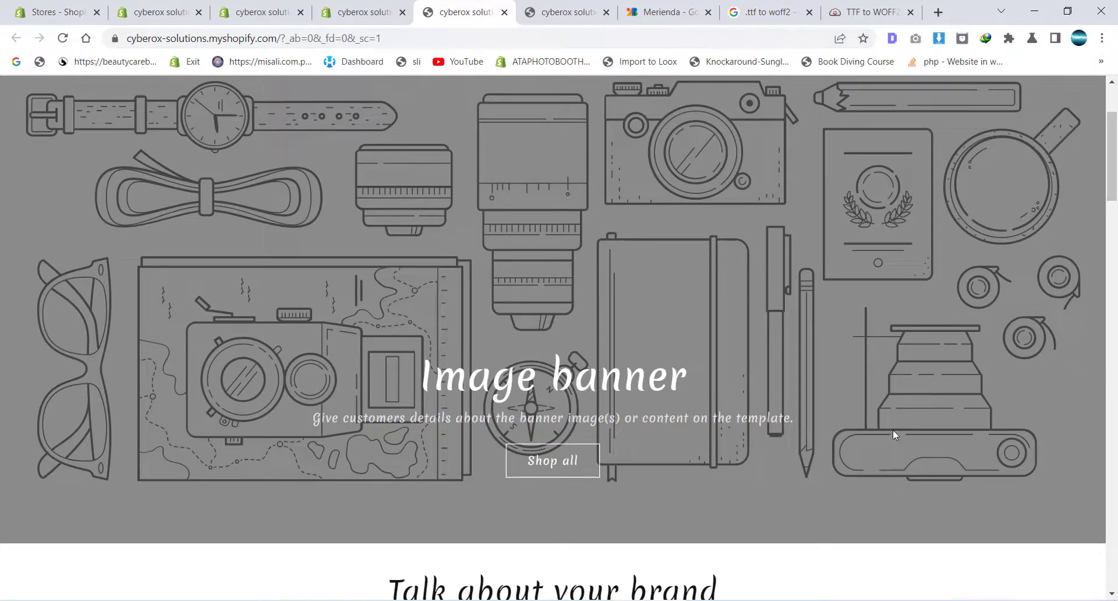